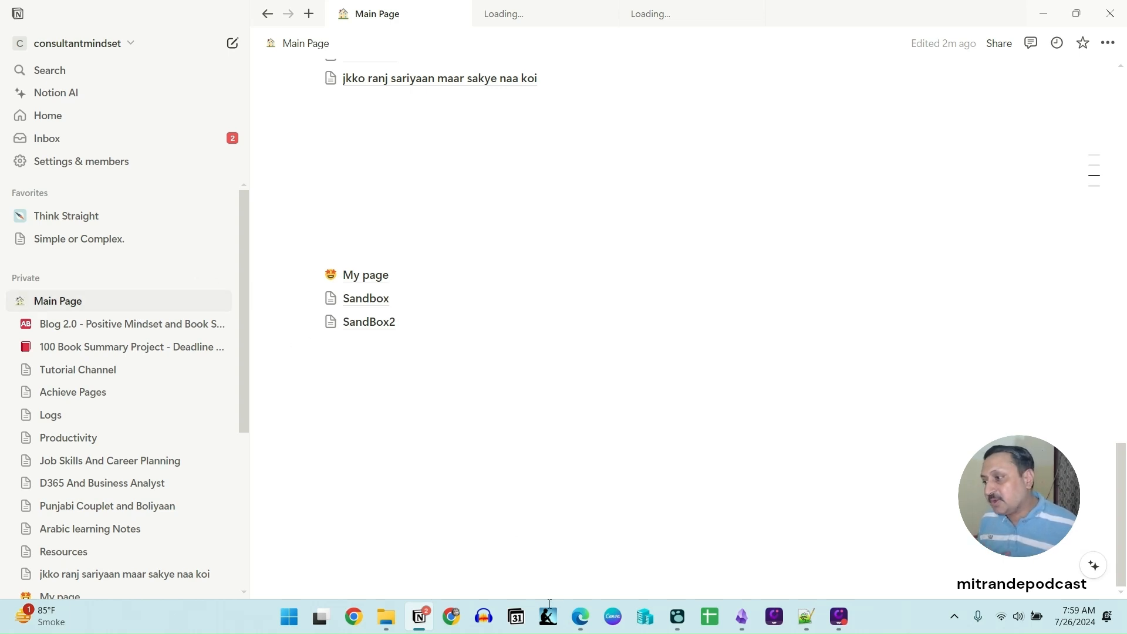
# Step: Switch to Obsidian and open the Logs note from its node in the vault's graph view
pyautogui.click(741, 617)
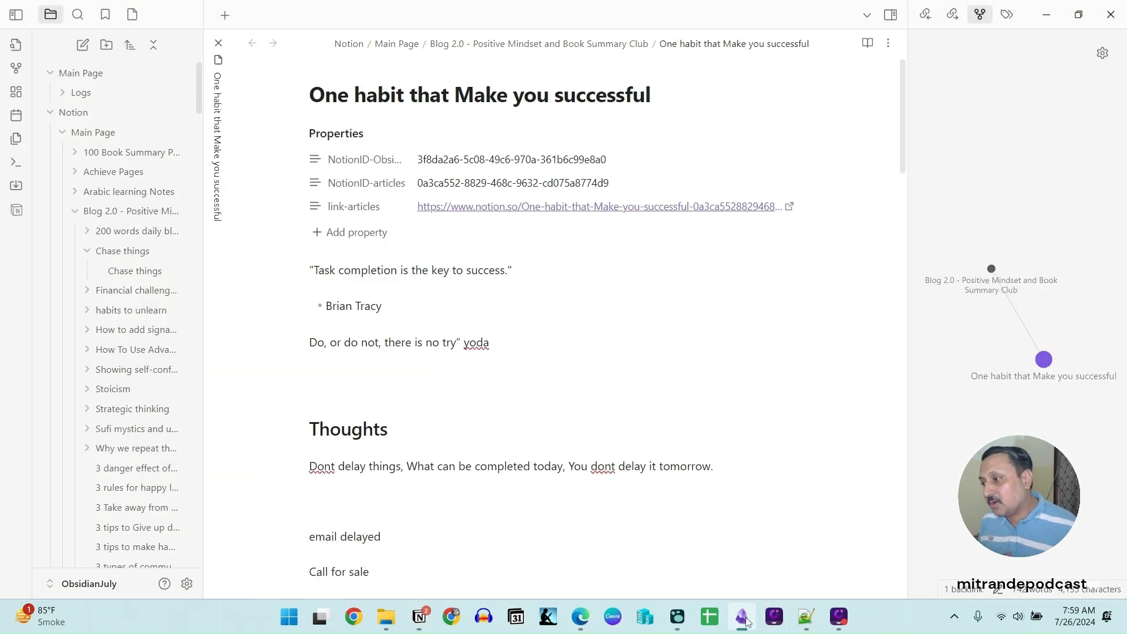
pyautogui.click(16, 68)
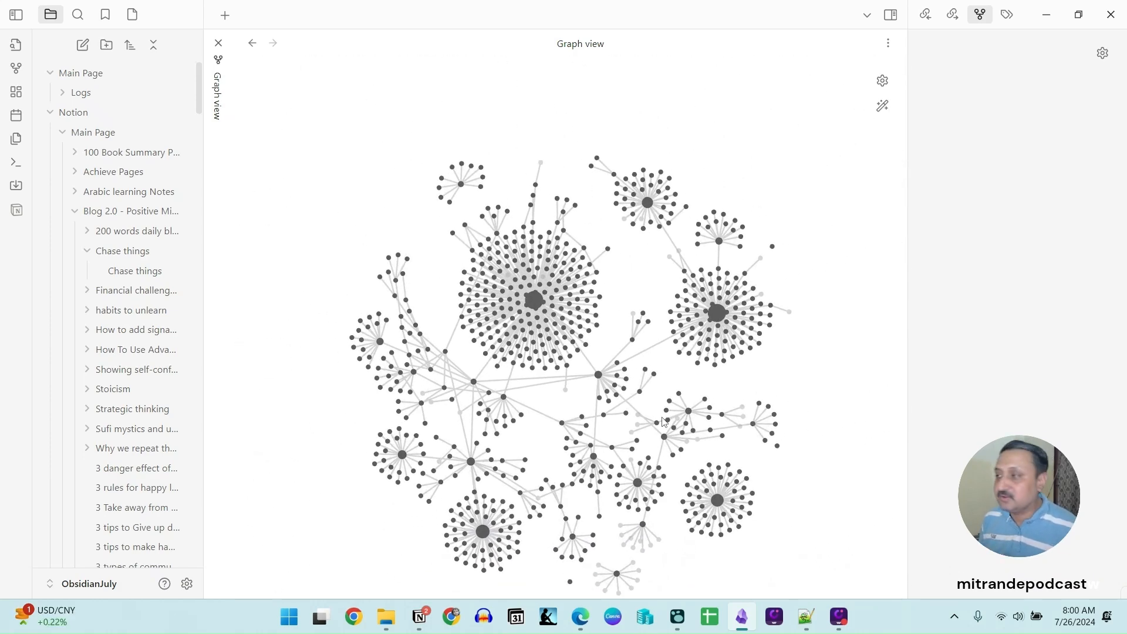
pyautogui.scroll(5, 663, 421)
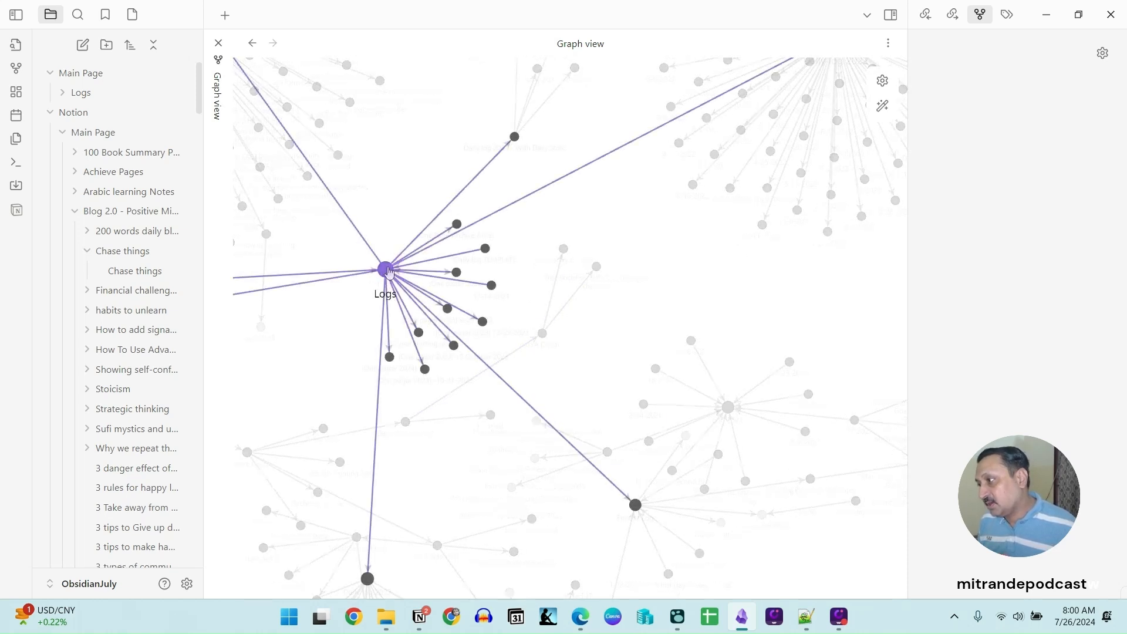
pyautogui.click(386, 271)
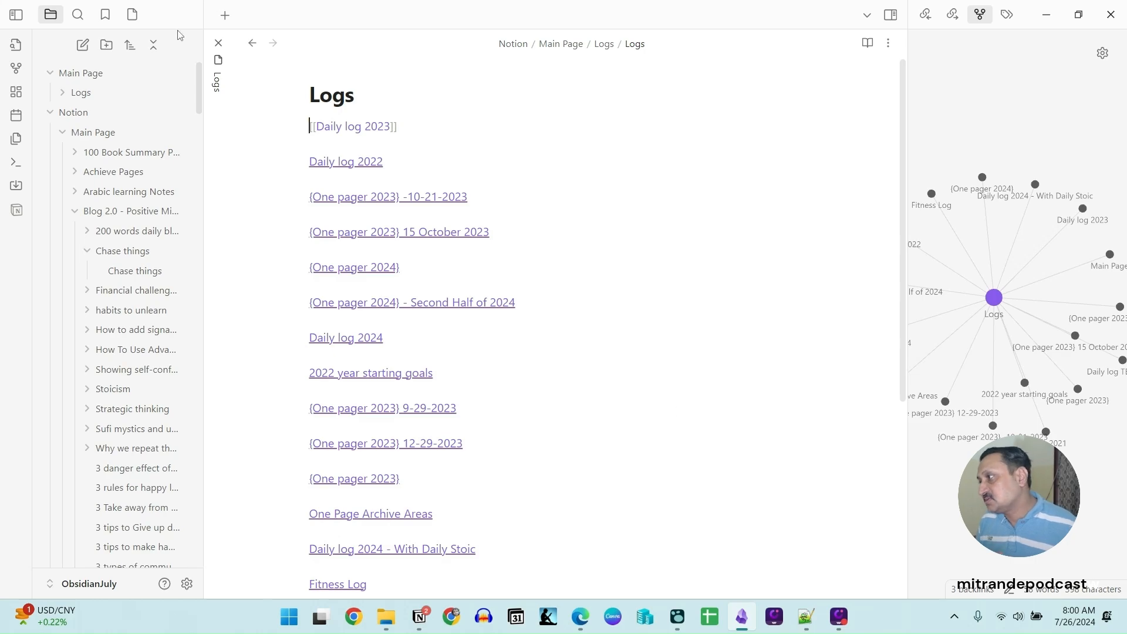
# Step: Examine the note clusters in the Obsidian vault graph, and open the graph view in Logseq
pyautogui.click(25, 68)
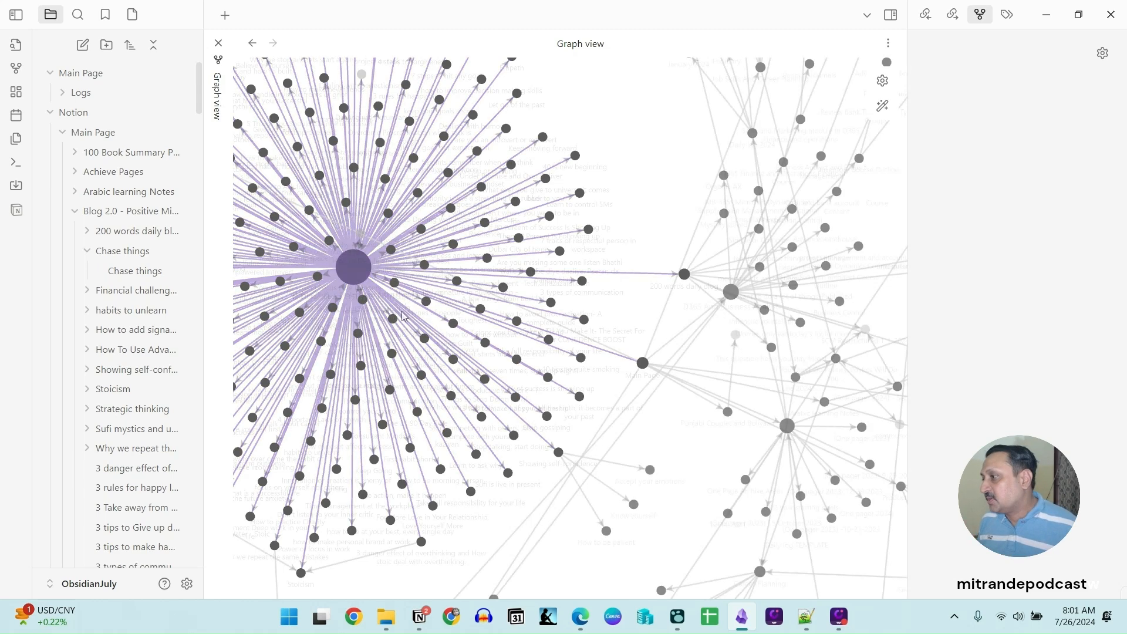
pyautogui.moveTo(604, 460); pyautogui.dragTo(807, 474)
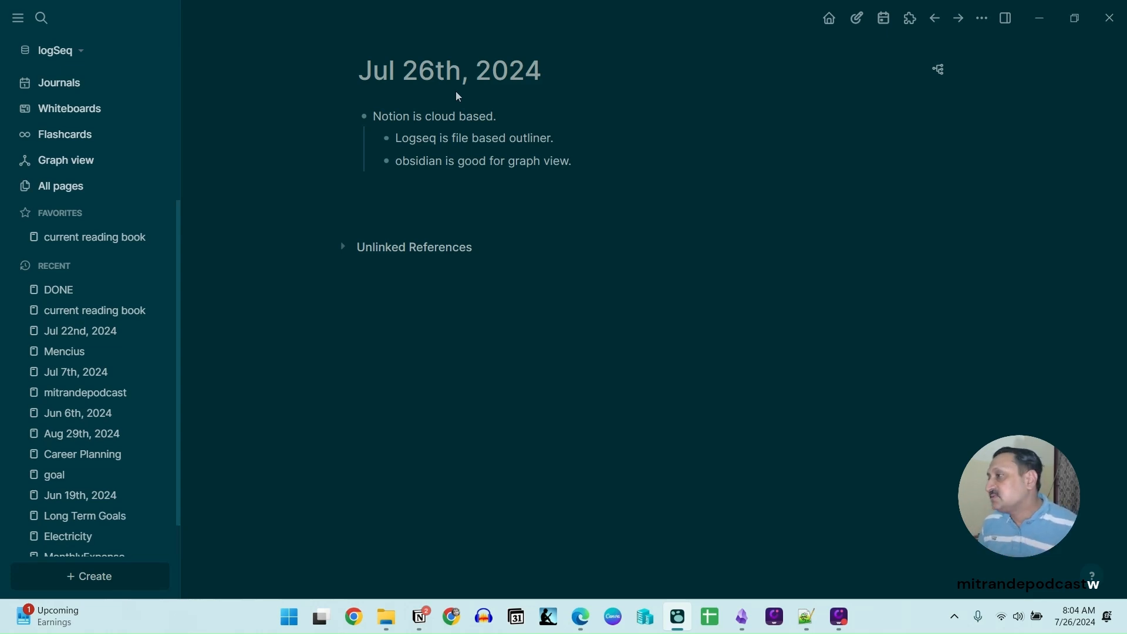
pyautogui.click(54, 166)
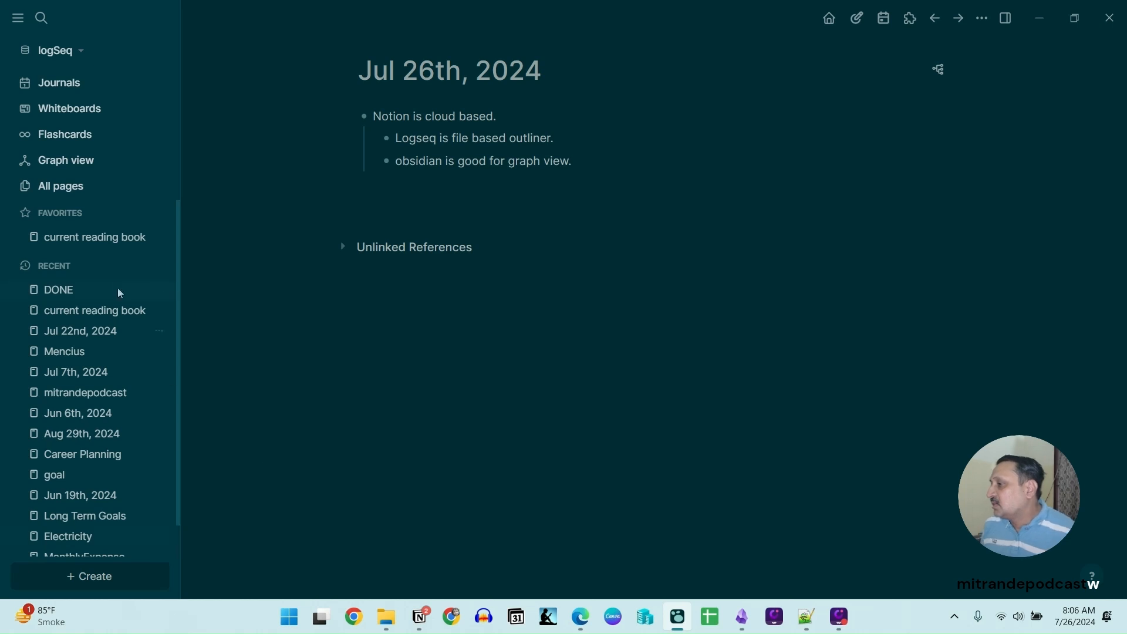
# Step: Switch to Notion and go from the workspace's connection settings to the page for developing or managing integrations
pyautogui.click(419, 617)
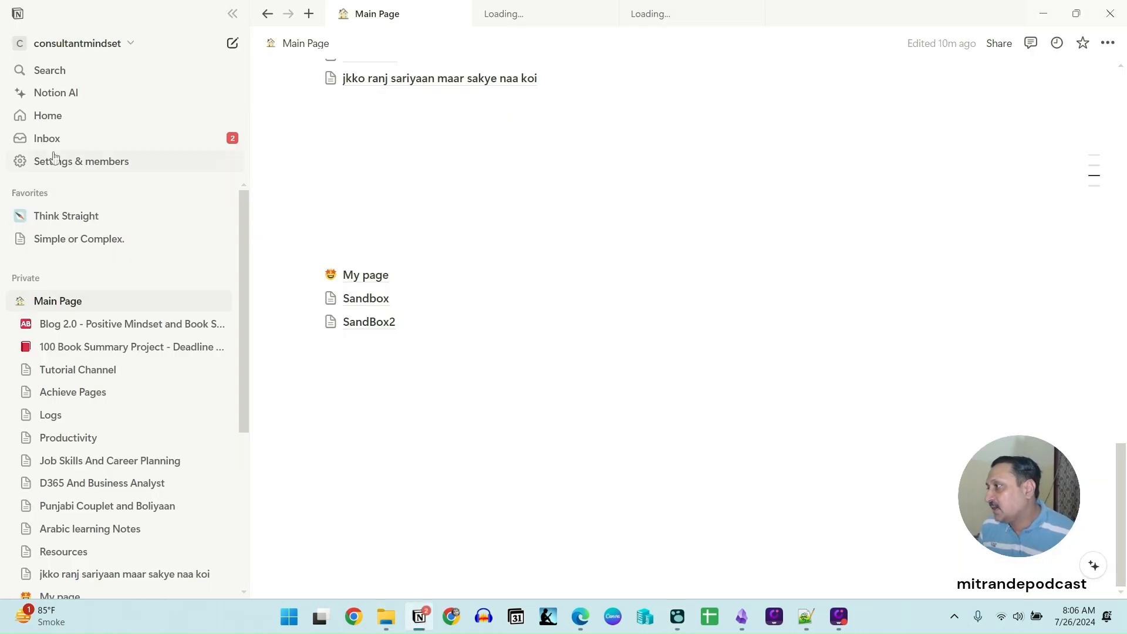
pyautogui.click(95, 166)
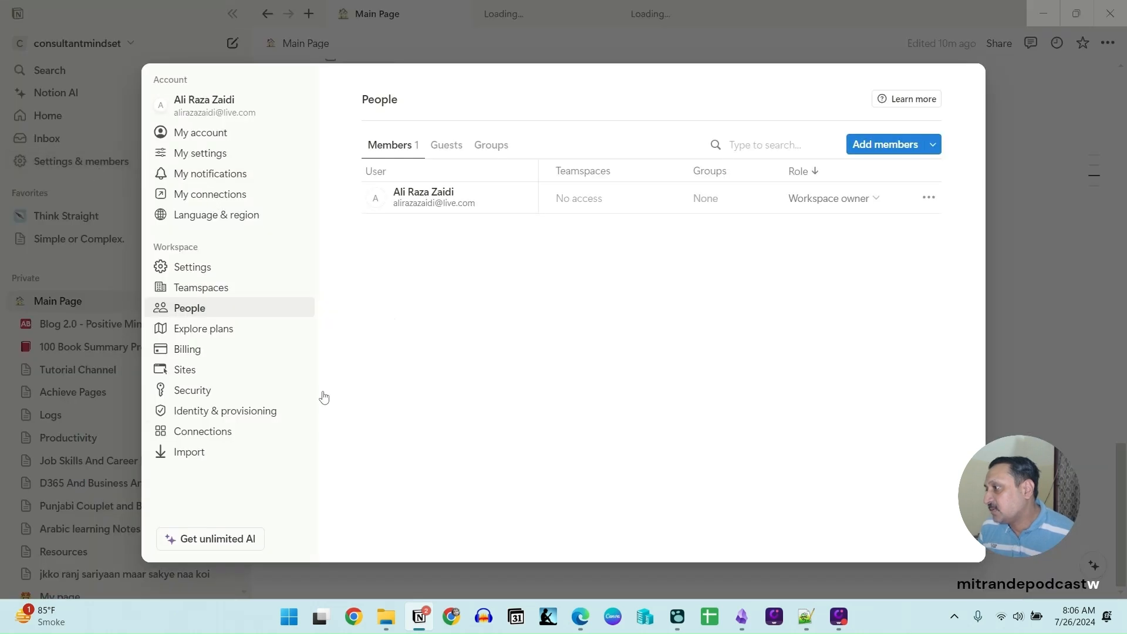
pyautogui.click(221, 434)
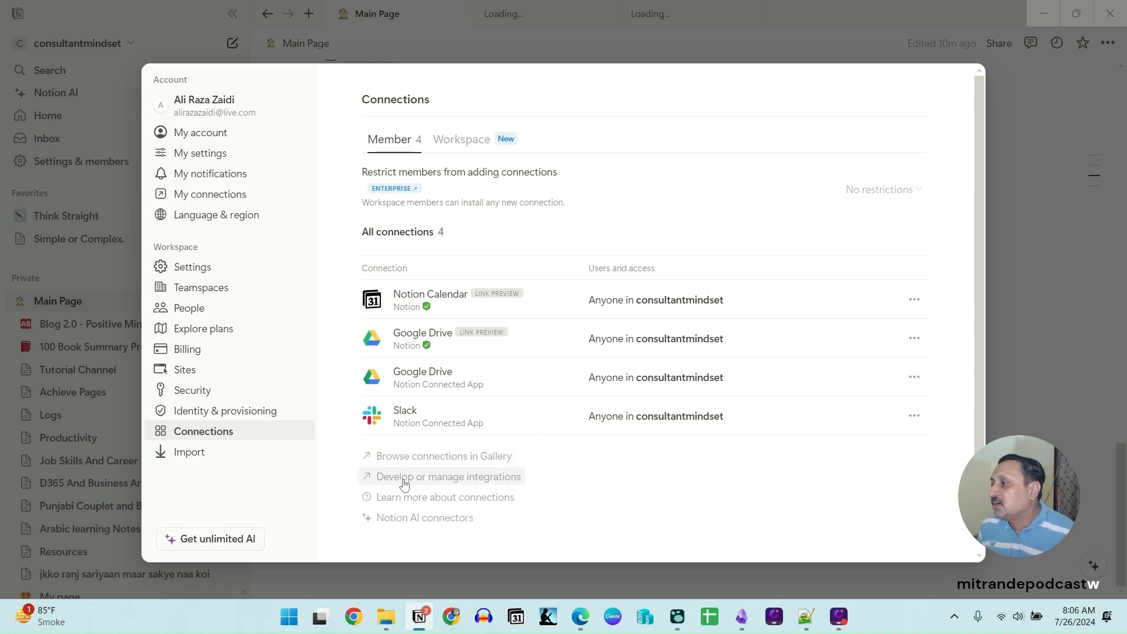
pyautogui.click(495, 477)
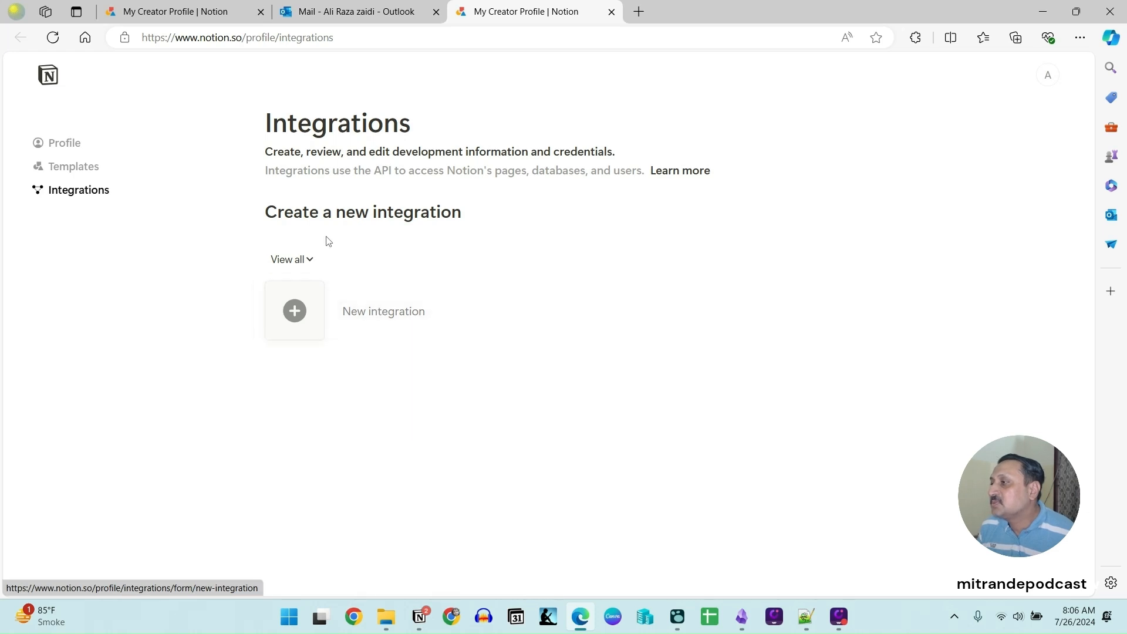
# Step: Create an internal integration named Logseq-Integration for the consultantmindset workspace and save it
pyautogui.click(359, 324)
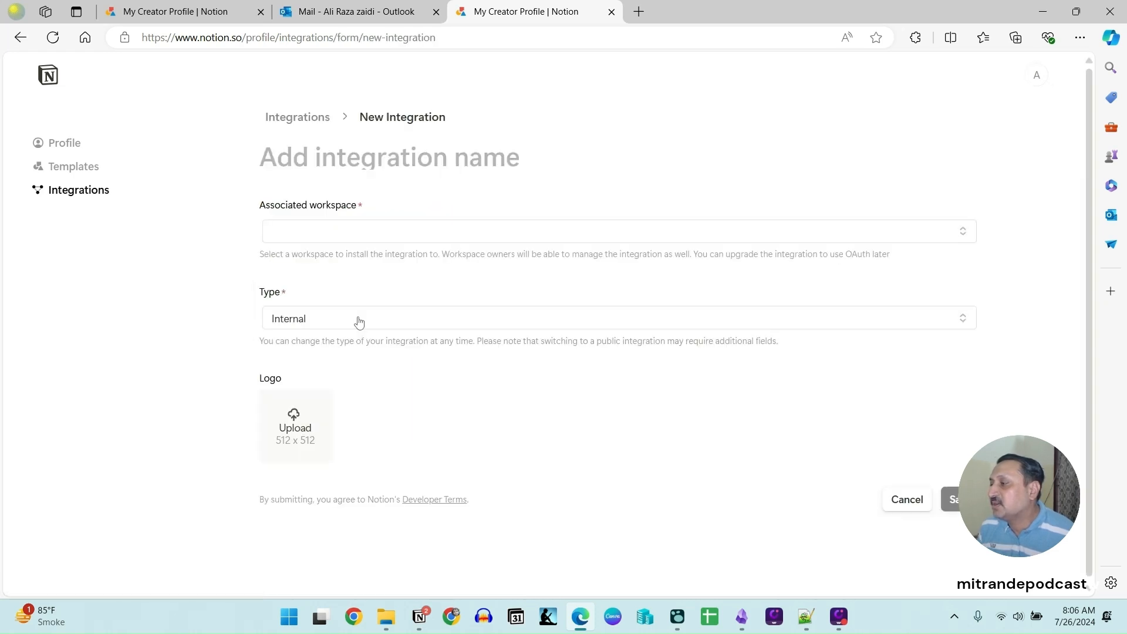
pyautogui.click(332, 235)
pyautogui.click(382, 271)
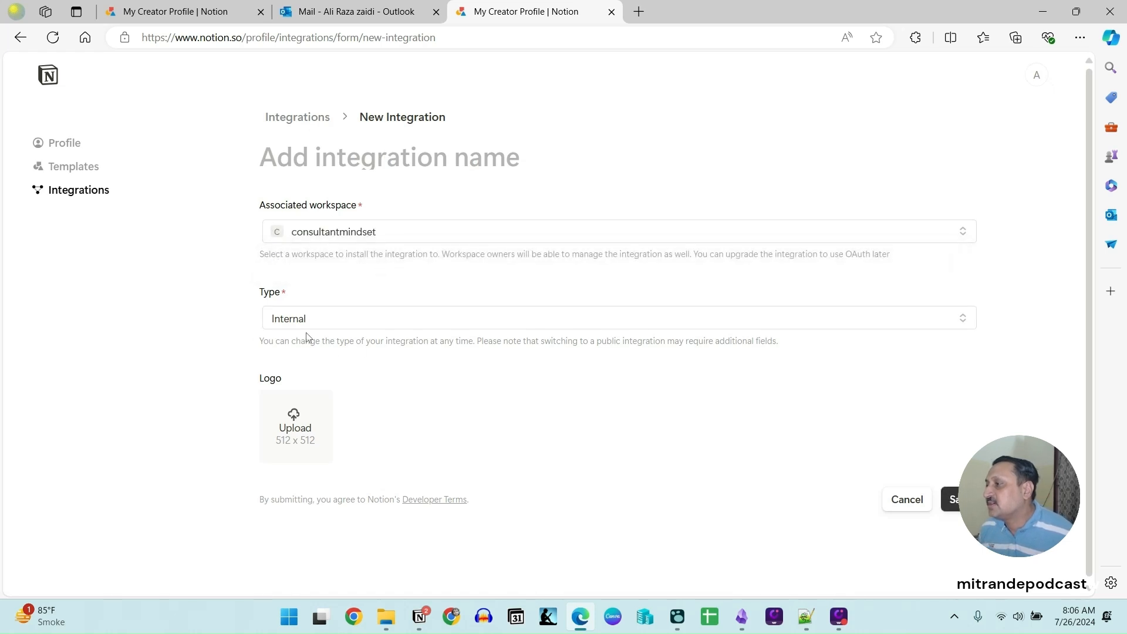
pyautogui.click(952, 503)
pyautogui.write('Logseq-Integration')
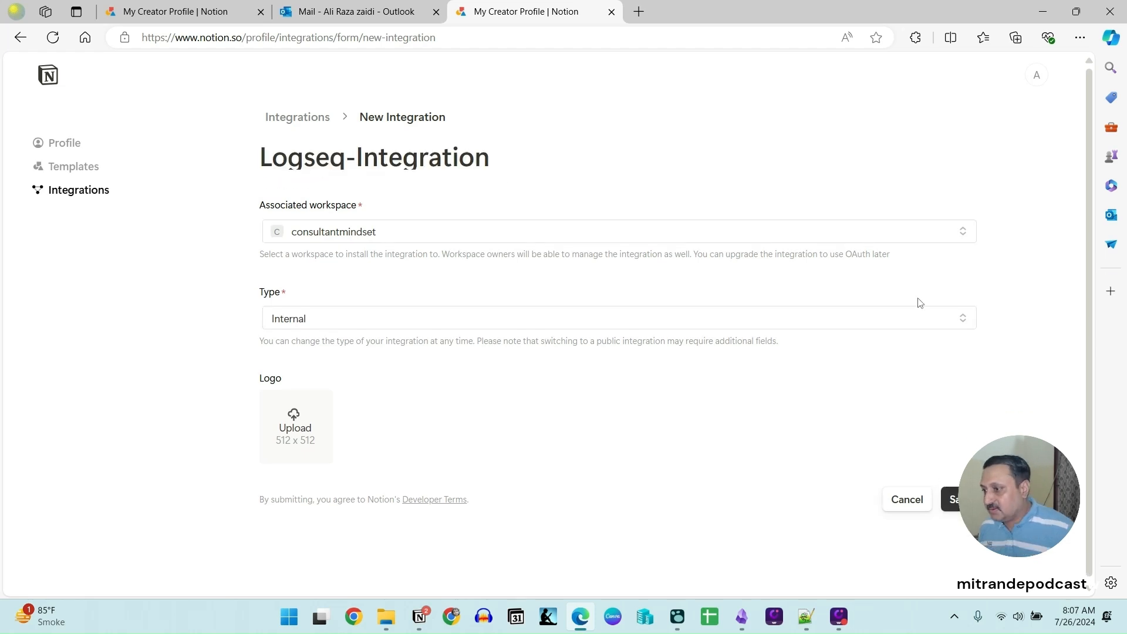
pyautogui.click(953, 500)
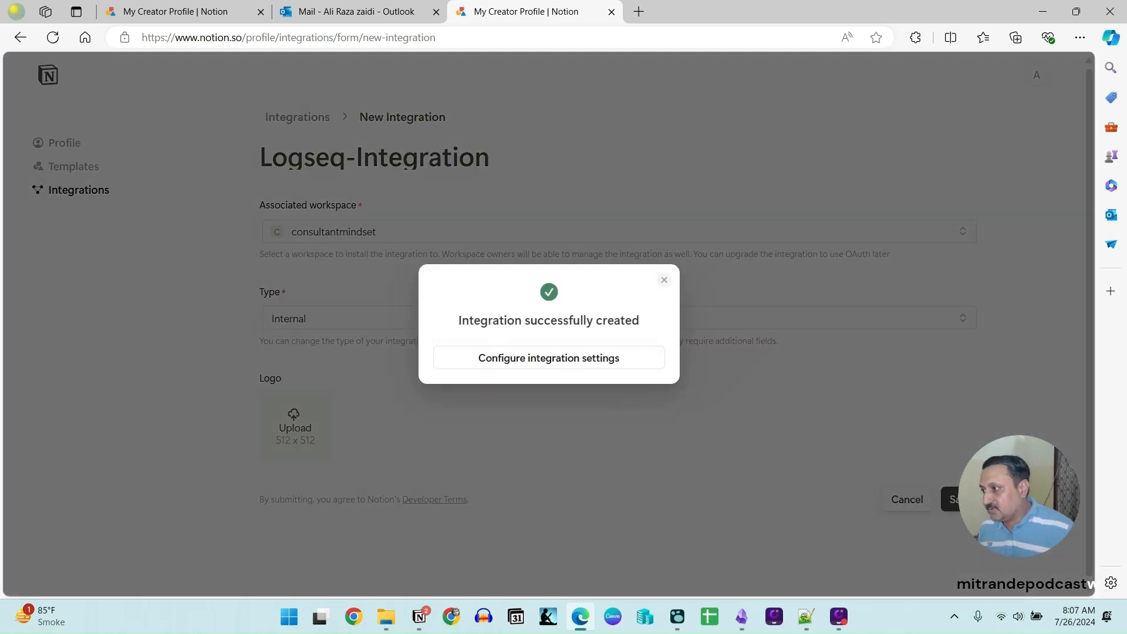
# Step: Reveal and copy the internal integration secret in the integration's settings, and paste it into a new Notepad++ document
pyautogui.click(611, 359)
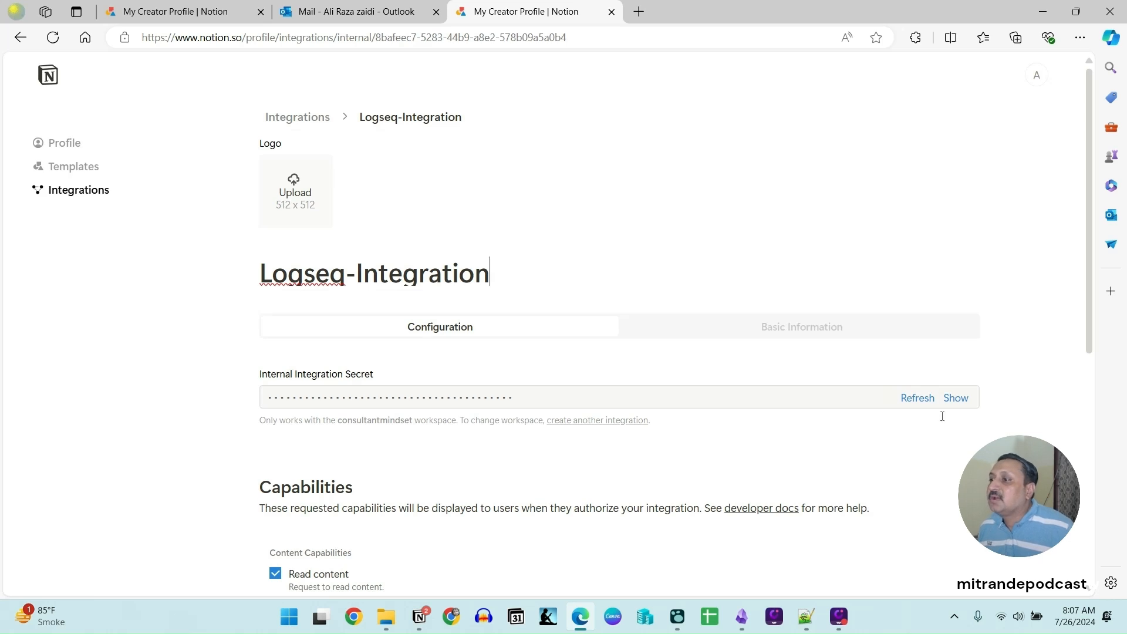
pyautogui.click(953, 398)
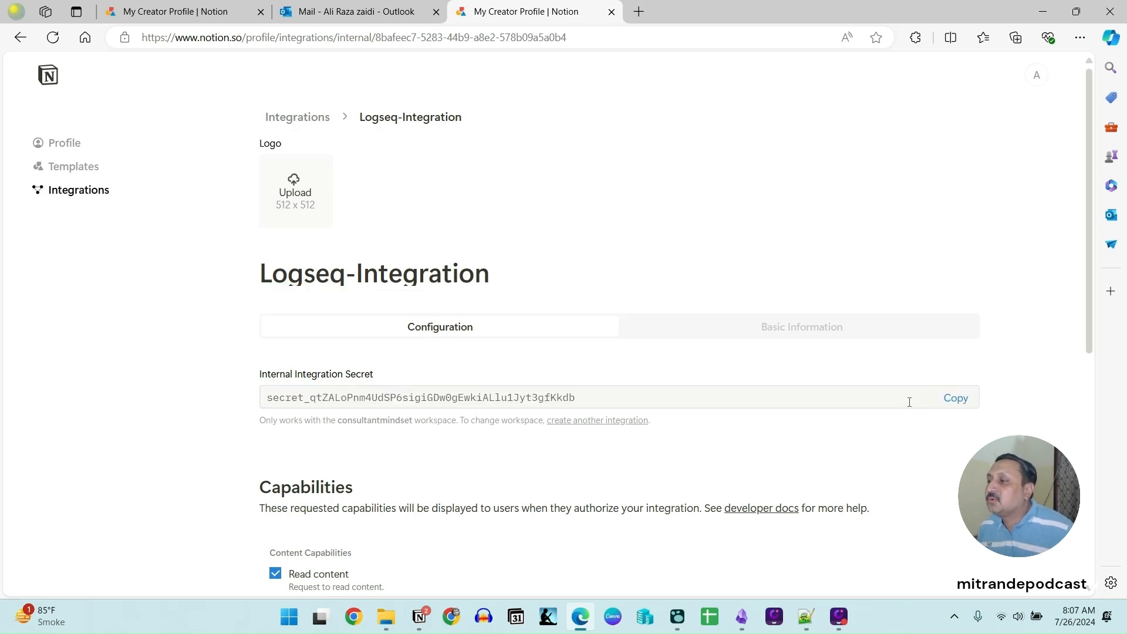
pyautogui.click(956, 398)
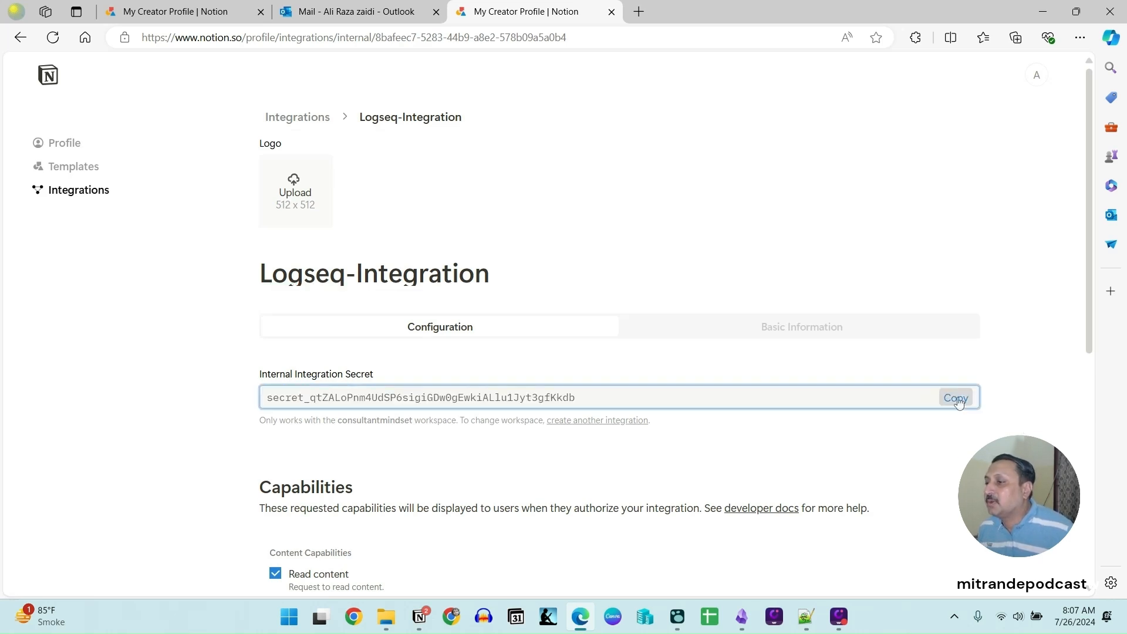
pyautogui.click(805, 616)
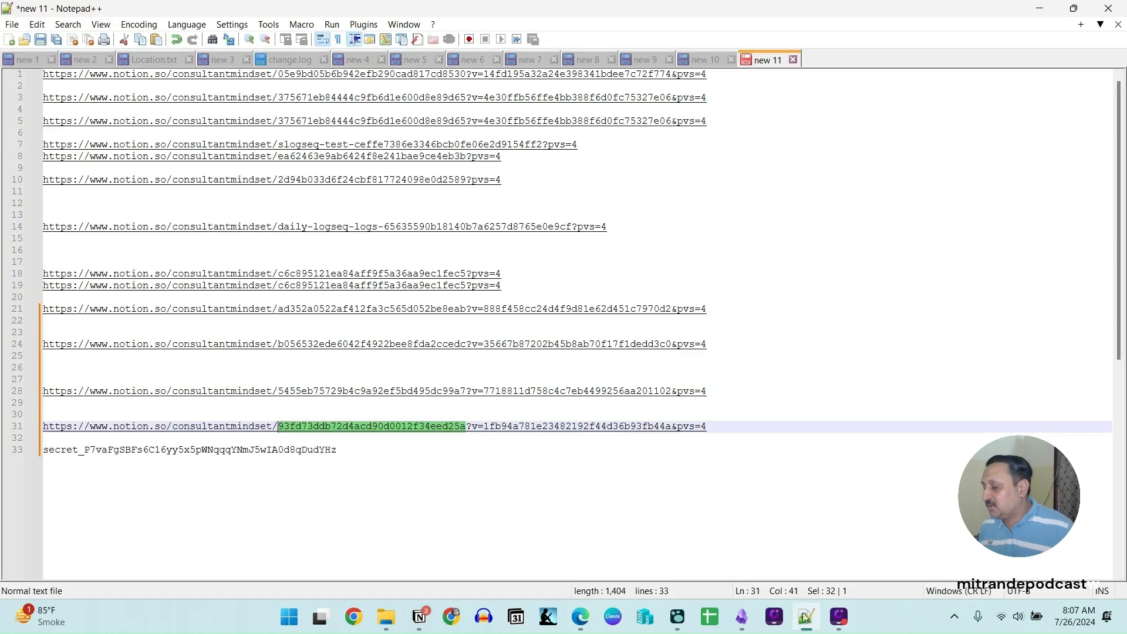
pyautogui.hotkey('ctrl', 'n')
pyautogui.hotkey('ctrl', 'v')
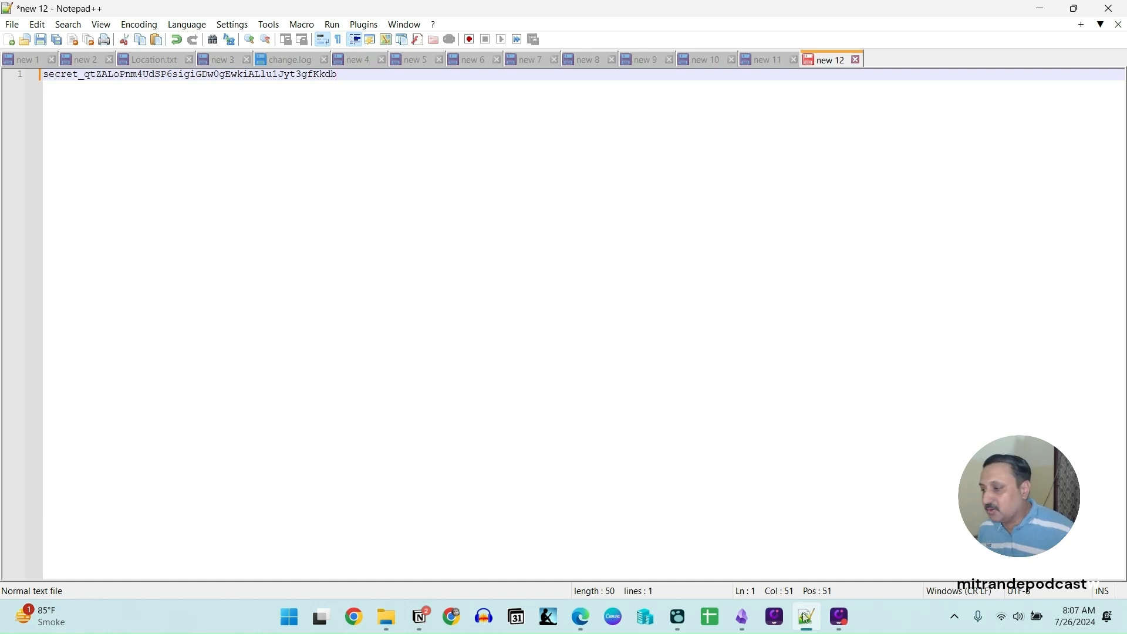
# Step: Switch back to Notion and add a full-page database below SandBox2 on the Main Page
pyautogui.click(421, 616)
pyautogui.click(361, 367)
pyautogui.write('/ful')
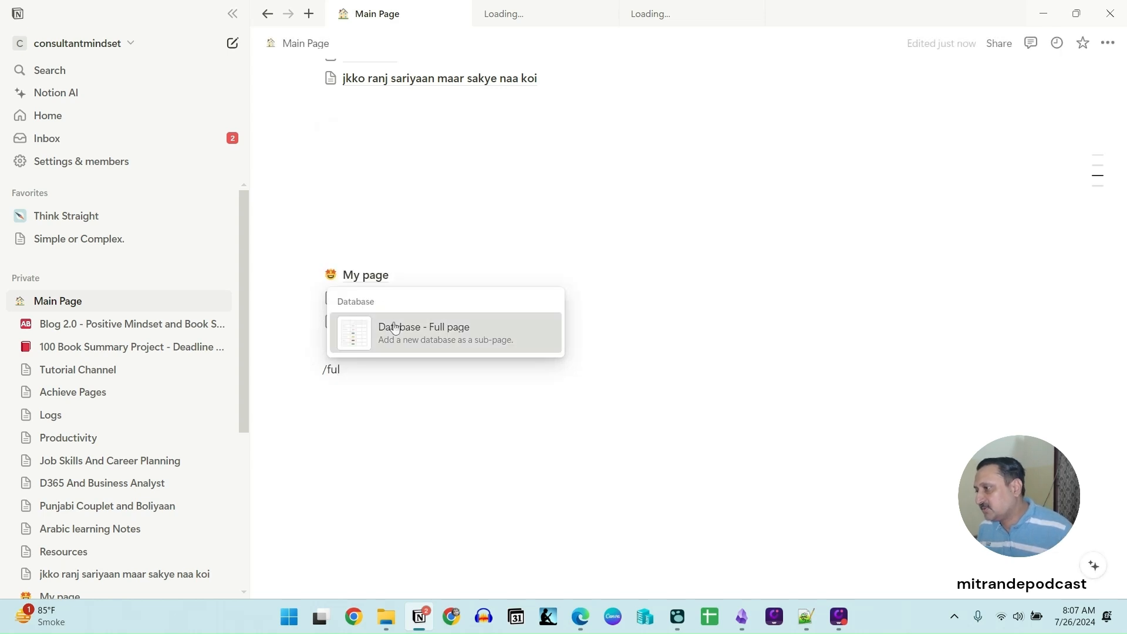
pyautogui.press('Return')
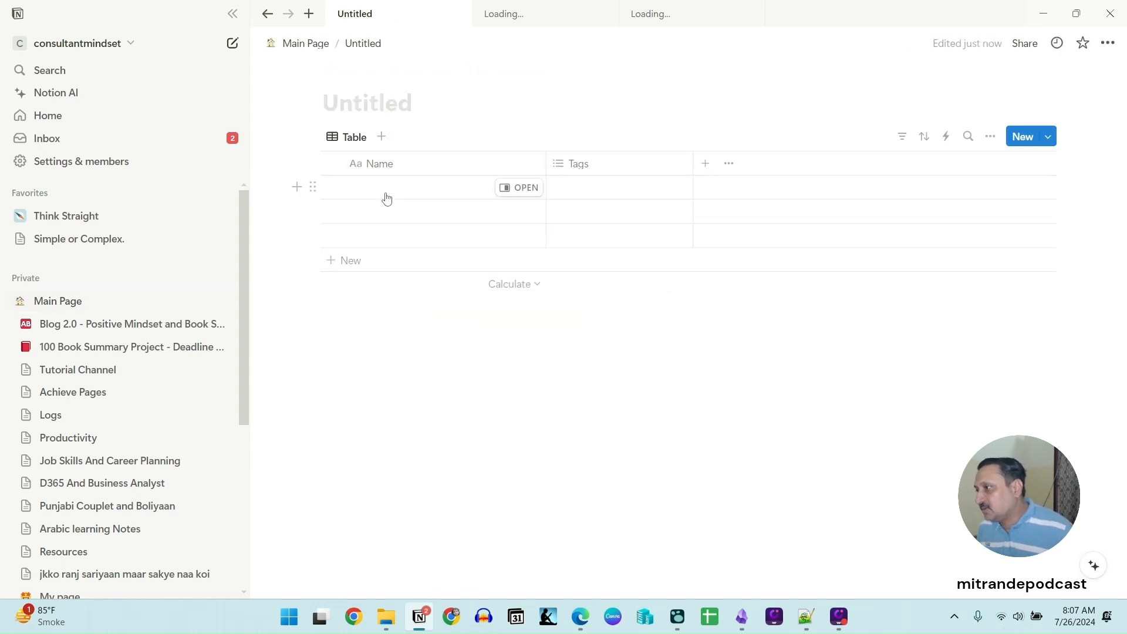
# Step: Open the database's first row as a page, paste its link below the secret in Notepad++, and select the page ID
pyautogui.click(517, 193)
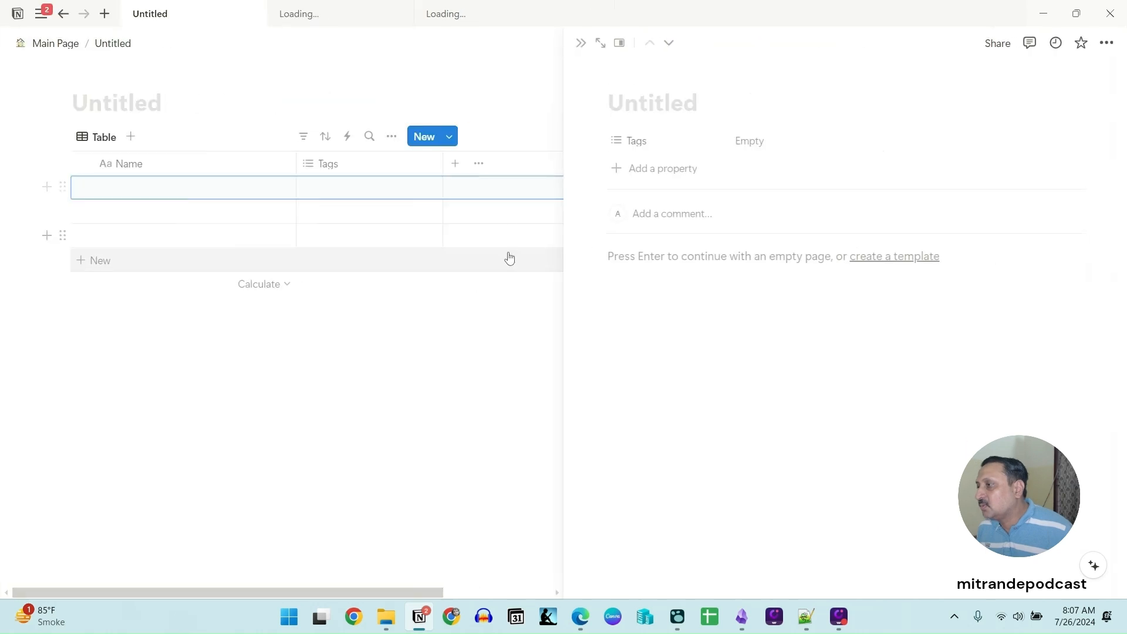
pyautogui.click(1106, 42)
pyautogui.click(1107, 43)
pyautogui.click(1107, 44)
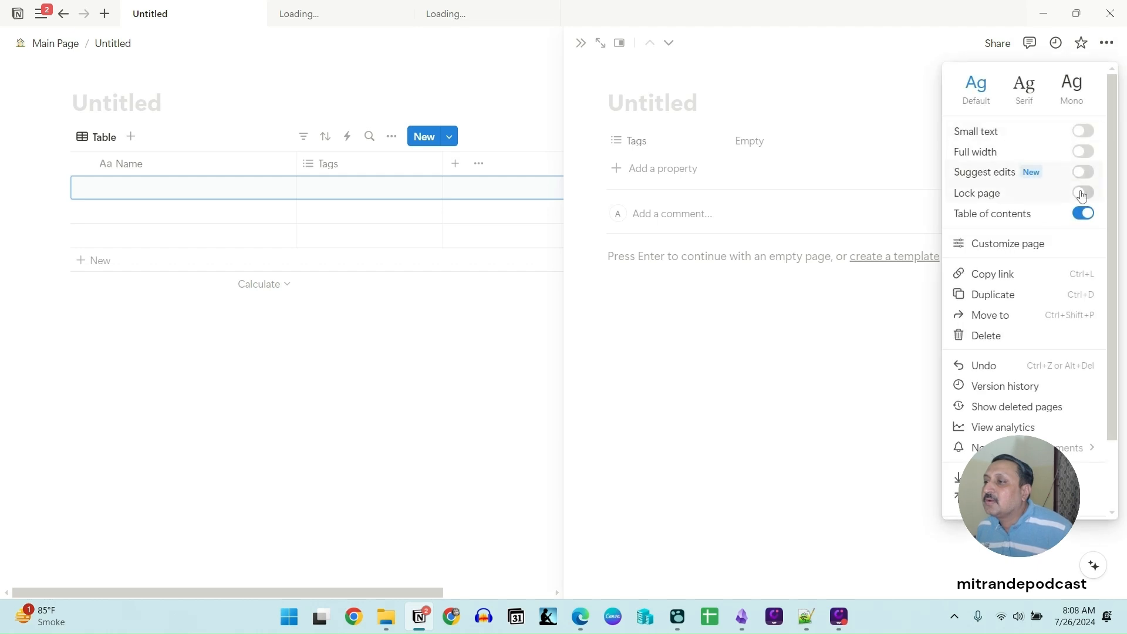
pyautogui.click(1010, 274)
pyautogui.click(806, 616)
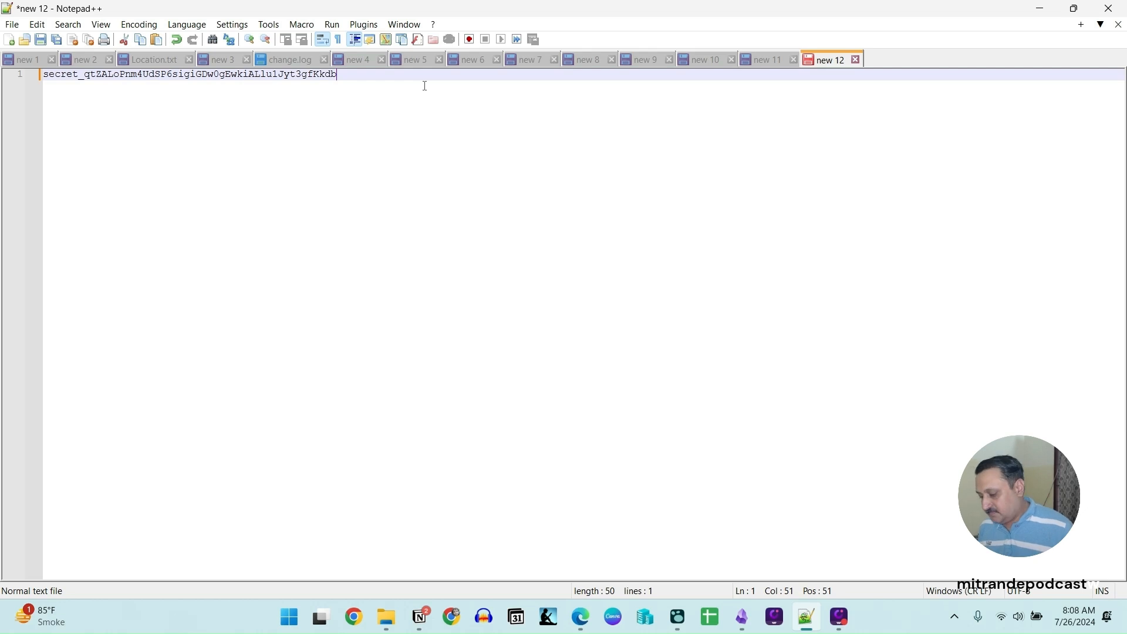
pyautogui.press('Return')
pyautogui.hotkey('ctrl', 'v')
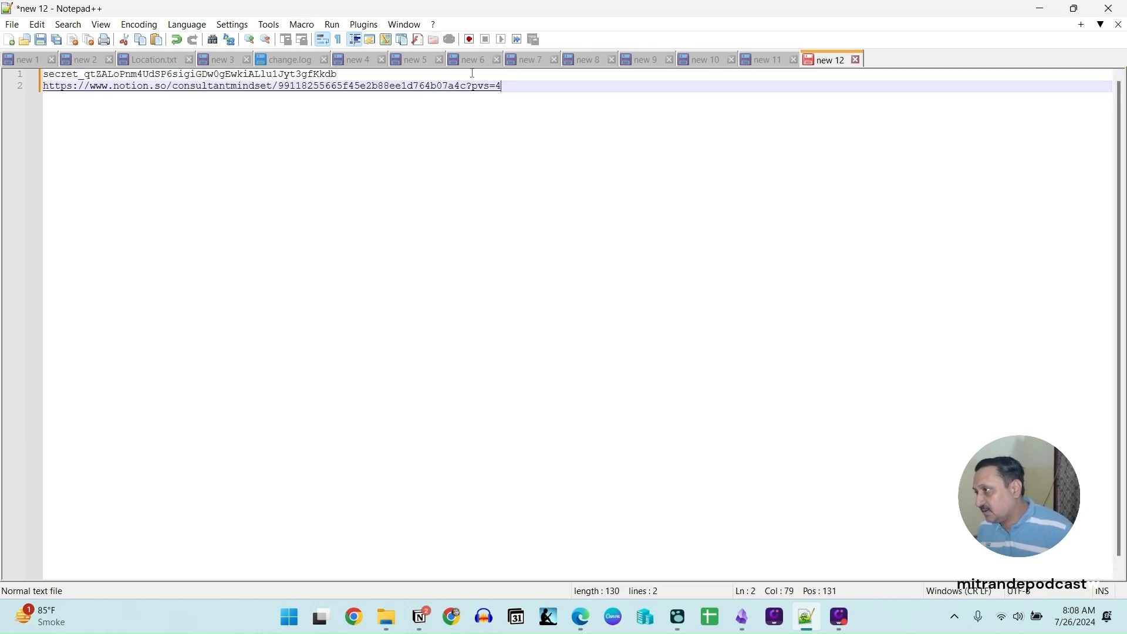
pyautogui.moveTo(472, 94); pyautogui.dragTo(277, 93)
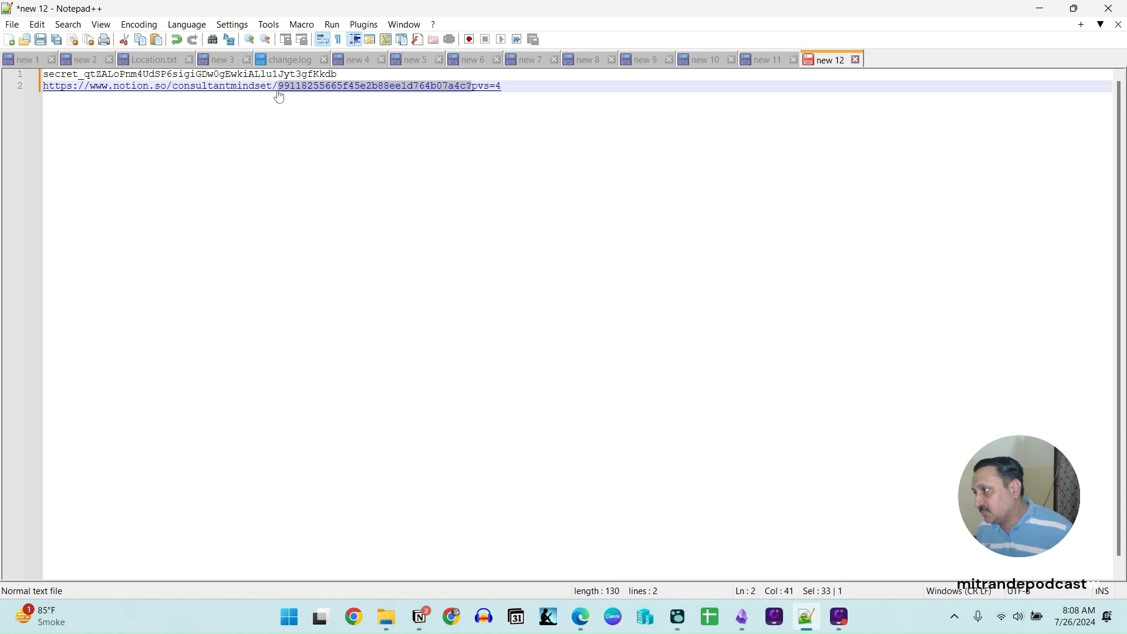
# Step: Connect Logseq-Integration to the open Notion row page and approve its access to the page and all child pages
pyautogui.click(432, 629)
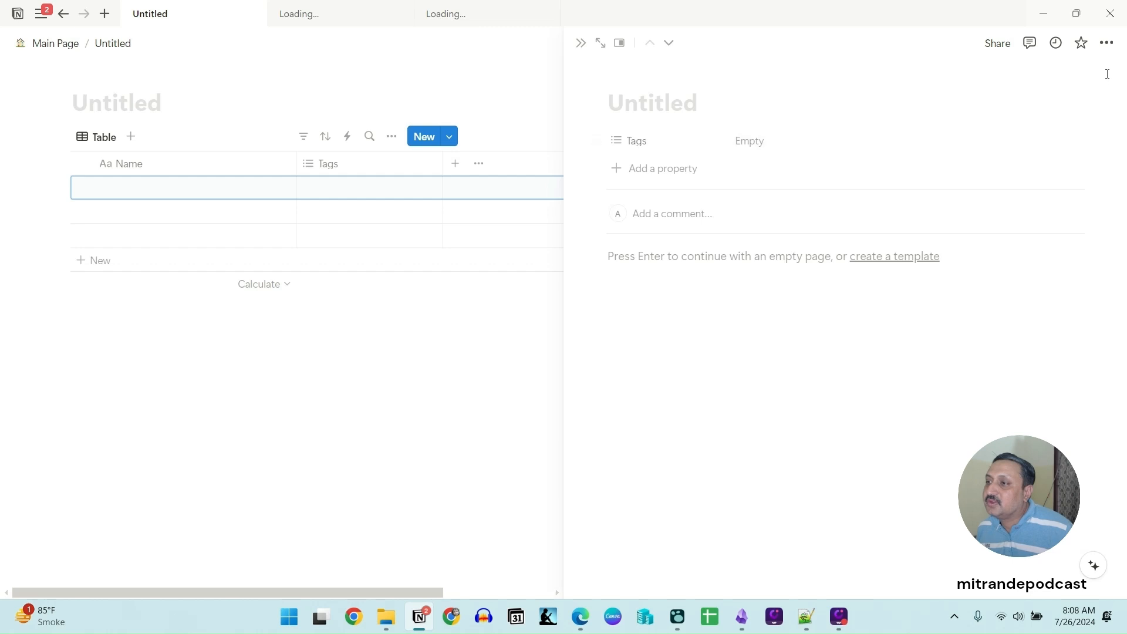
pyautogui.click(1108, 43)
pyautogui.scroll(-2, 985, 370)
pyautogui.moveTo(986, 469)
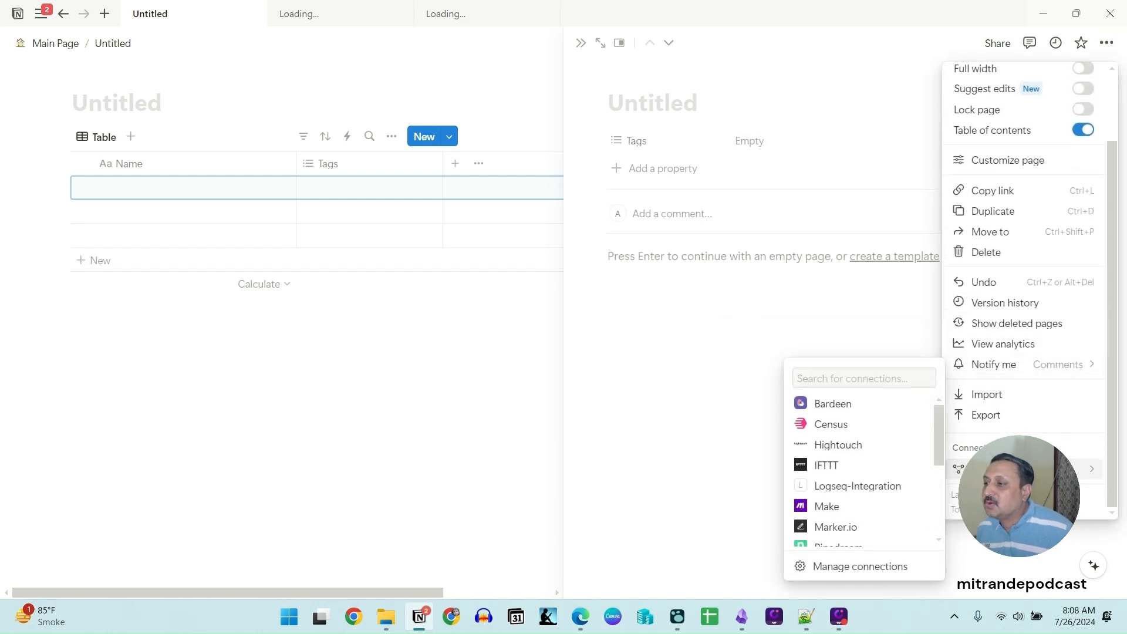
pyautogui.click(832, 490)
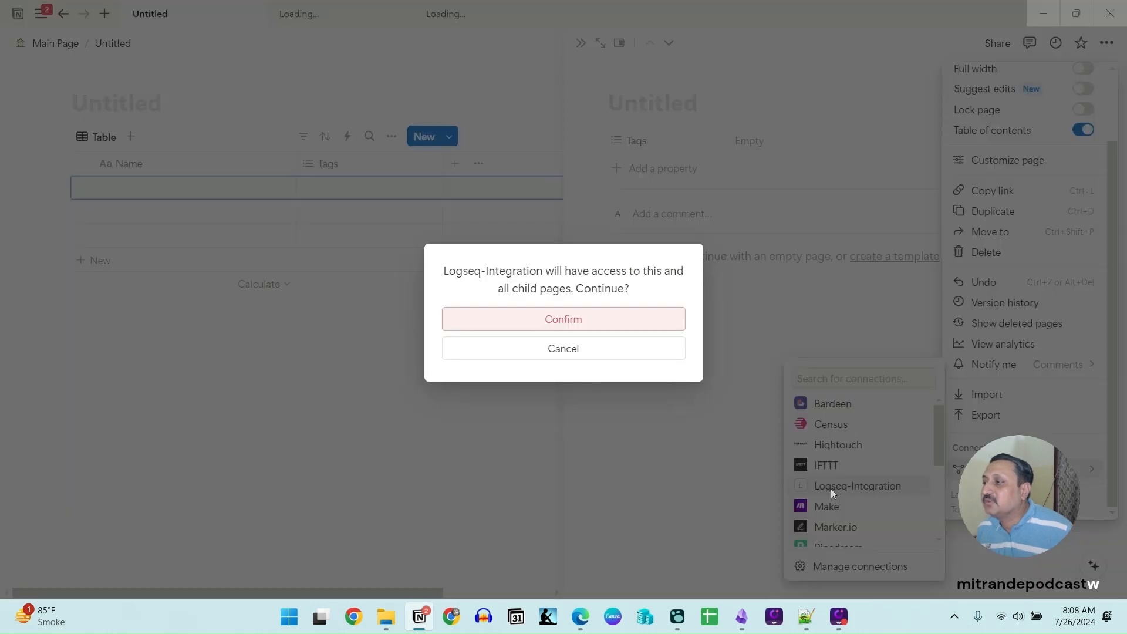
pyautogui.click(534, 321)
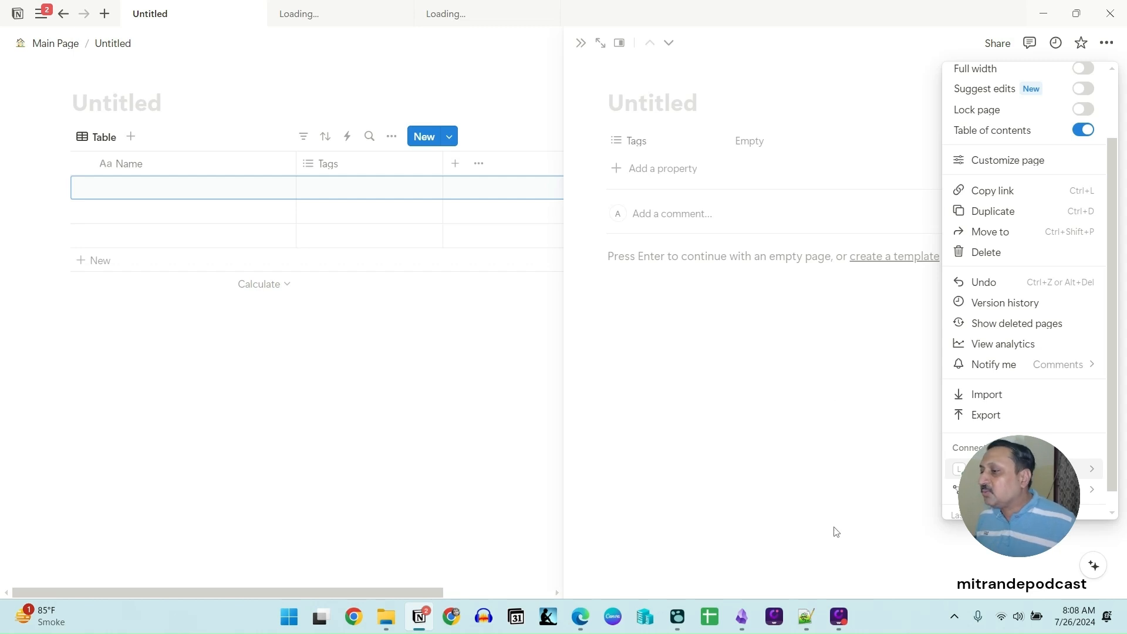
# Step: Switch to Logseq and open the plugin marketplace
pyautogui.click(678, 616)
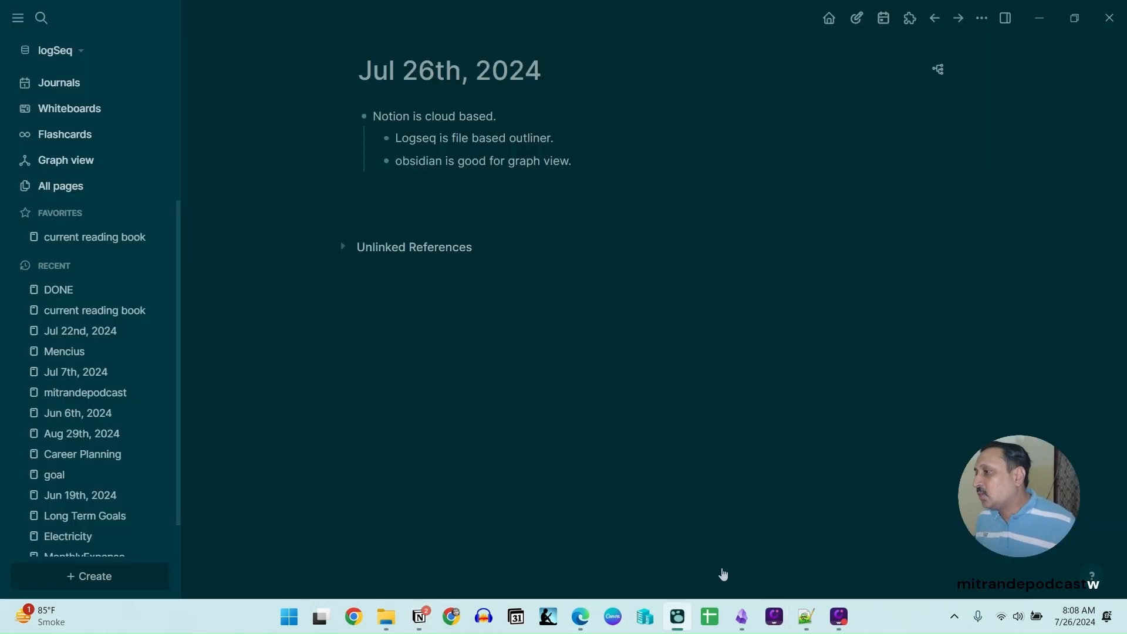
pyautogui.click(989, 19)
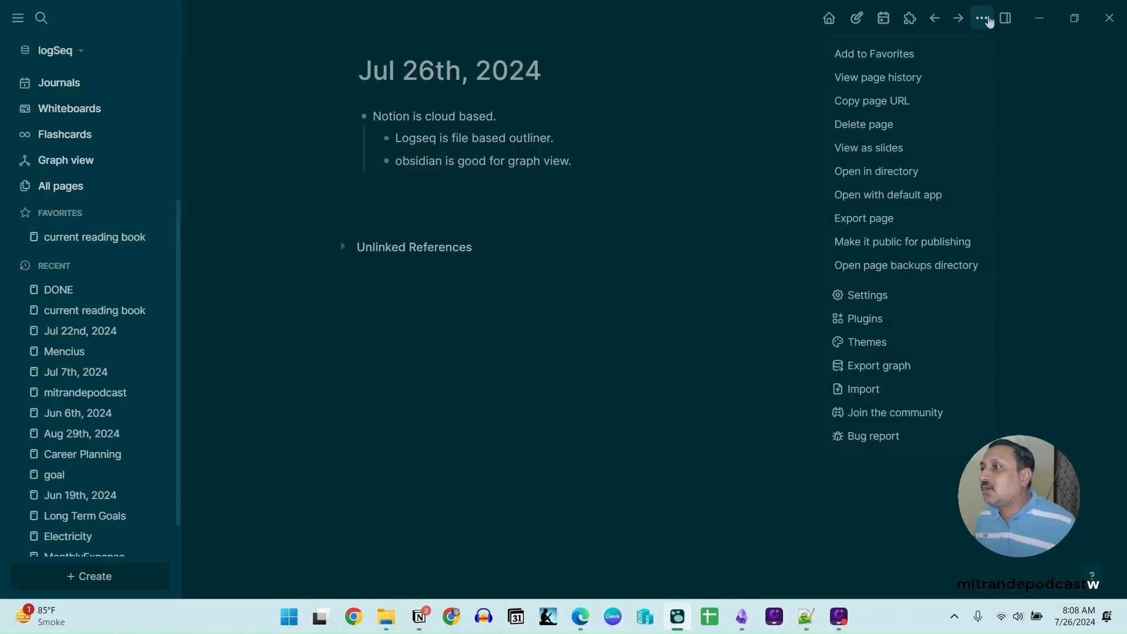
pyautogui.click(864, 319)
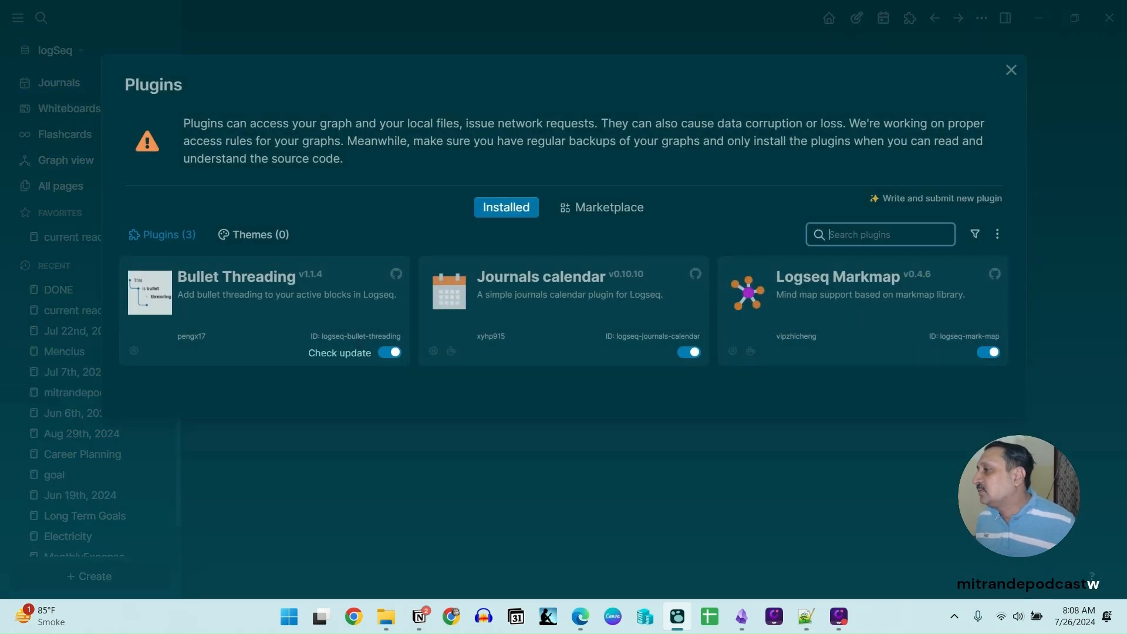
pyautogui.click(634, 213)
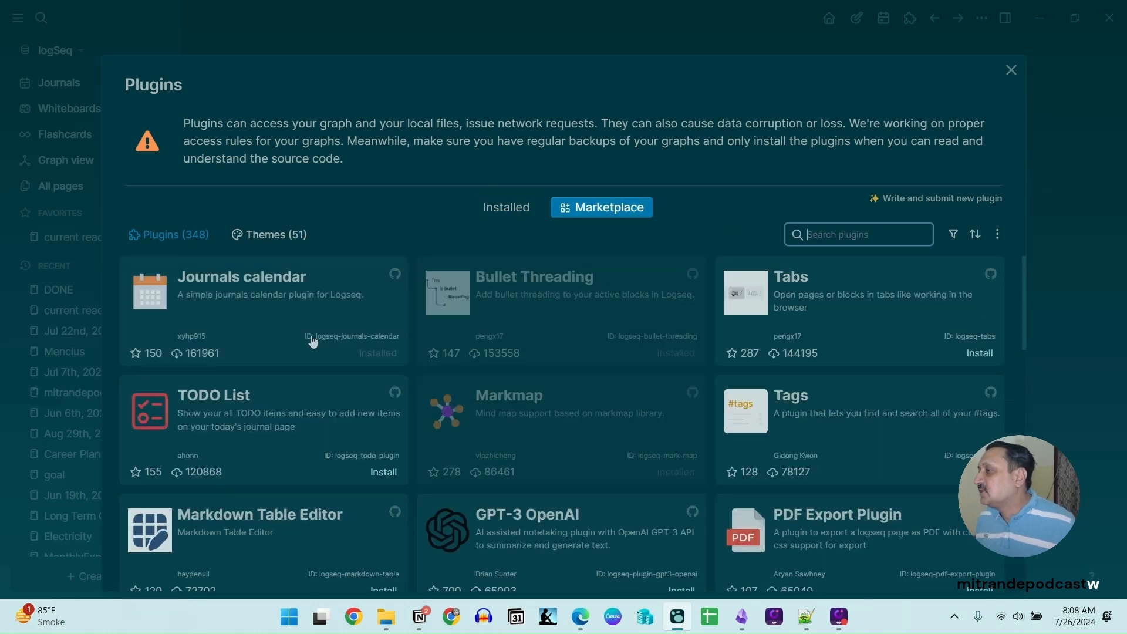
# Step: Search the plugin marketplace for Notion, install Logseq Notion Sync, and close the plugins window
pyautogui.write('N')
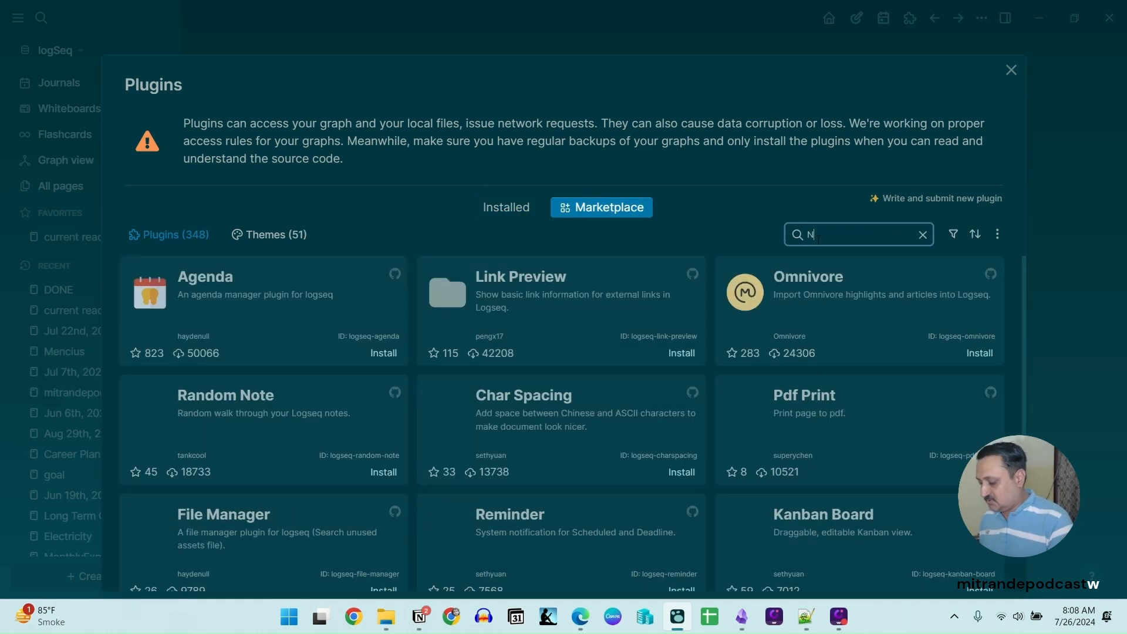
pyautogui.write('otion')
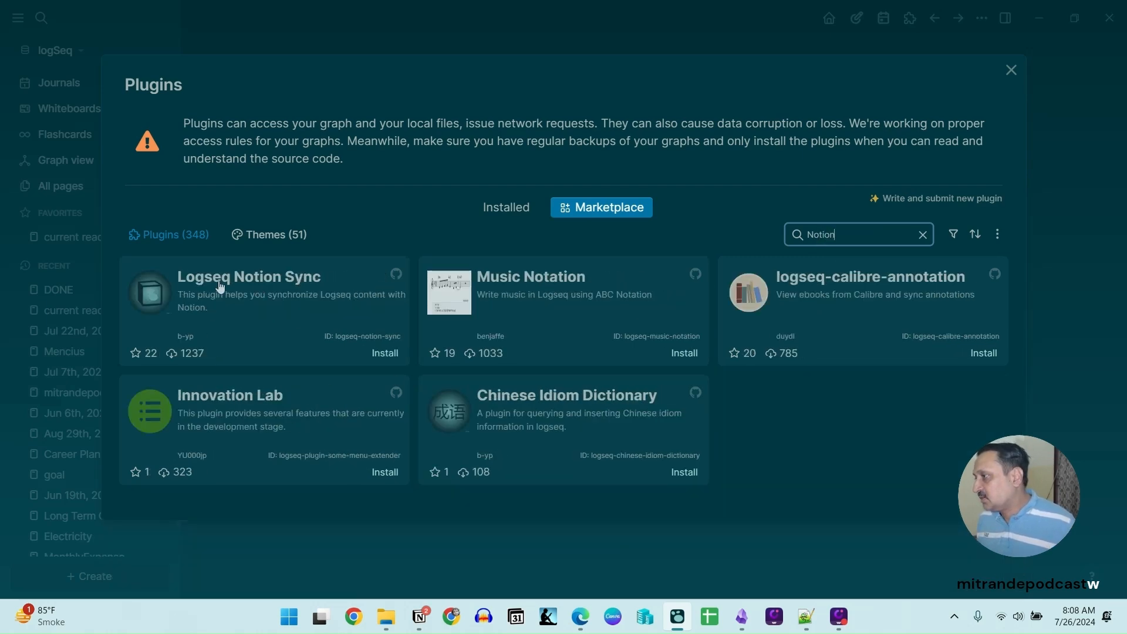
pyautogui.click(385, 353)
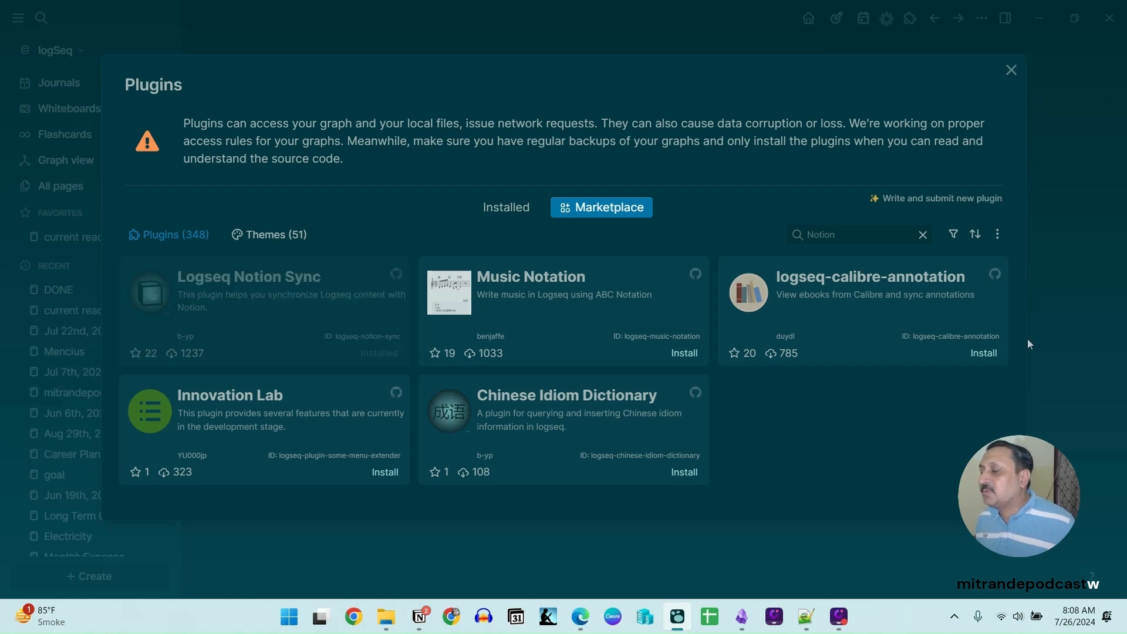
pyautogui.click(1010, 70)
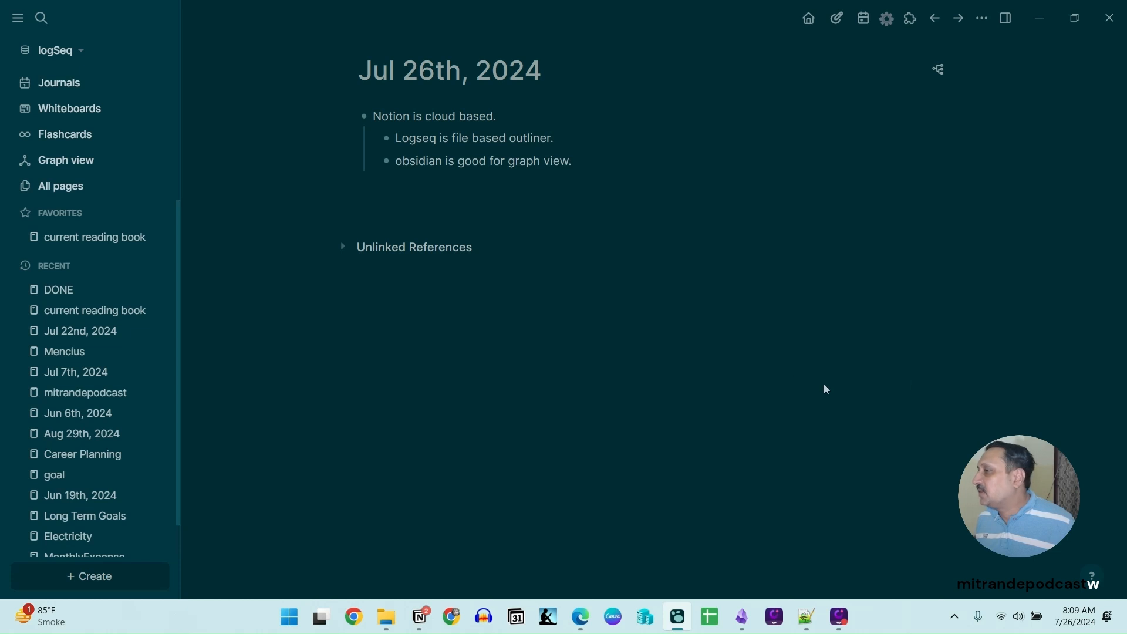
# Step: Open the settings of the installed Logseq Notion Sync plugin
pyautogui.click(981, 18)
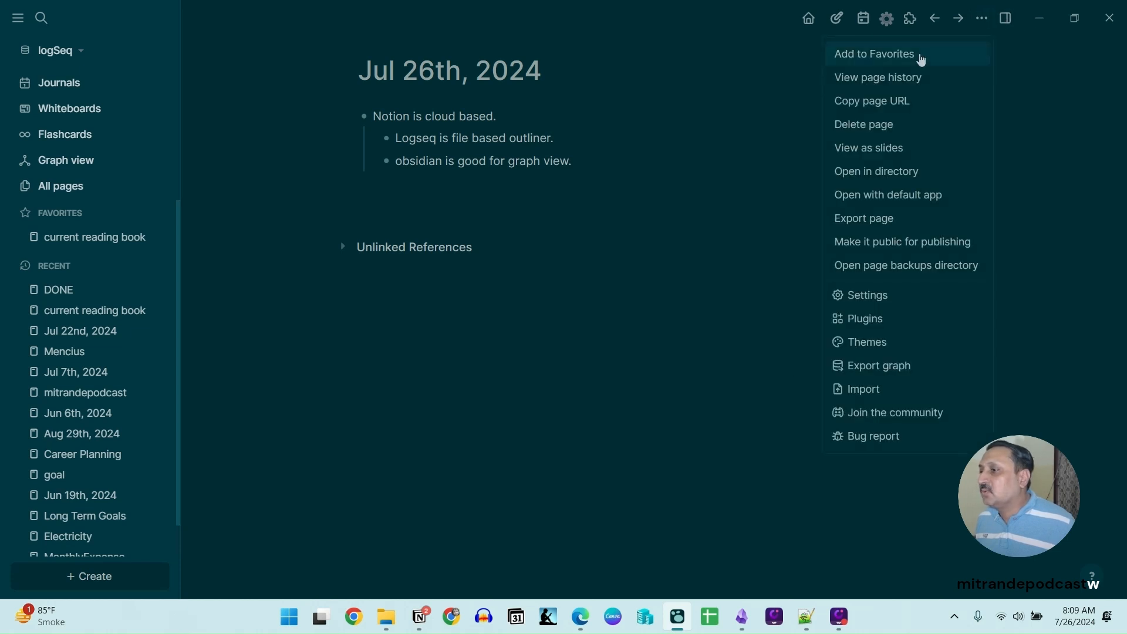
pyautogui.click(853, 325)
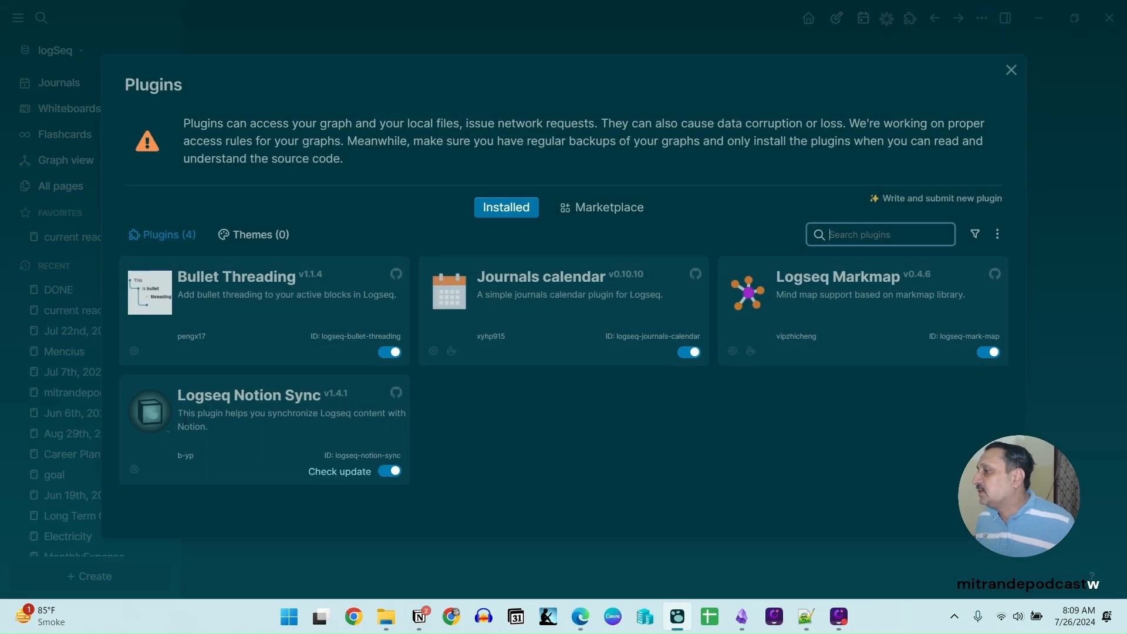
pyautogui.click(134, 470)
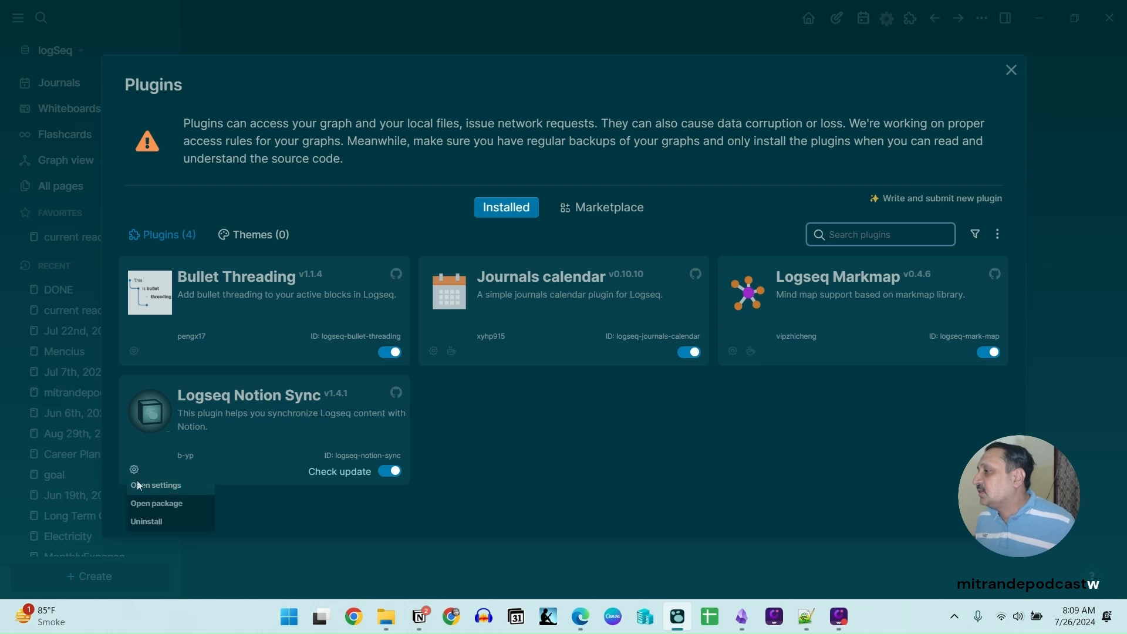
pyautogui.click(141, 486)
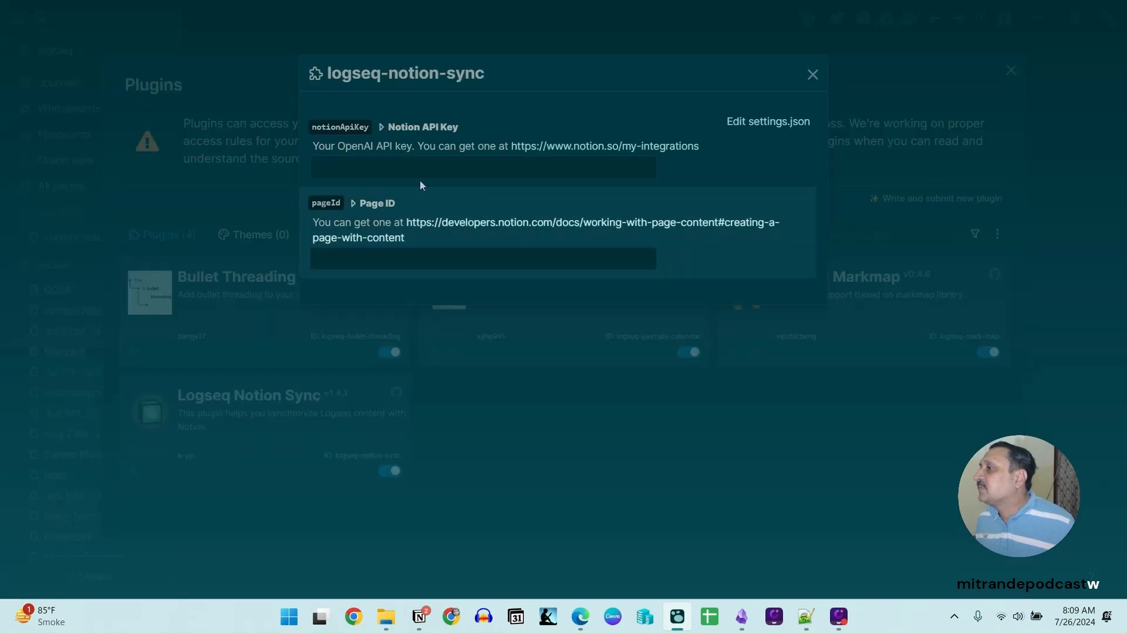
# Step: Copy the integration secret from Notepad++ and paste it into the plugin's Notion API Key setting in Logseq
pyautogui.click(400, 161)
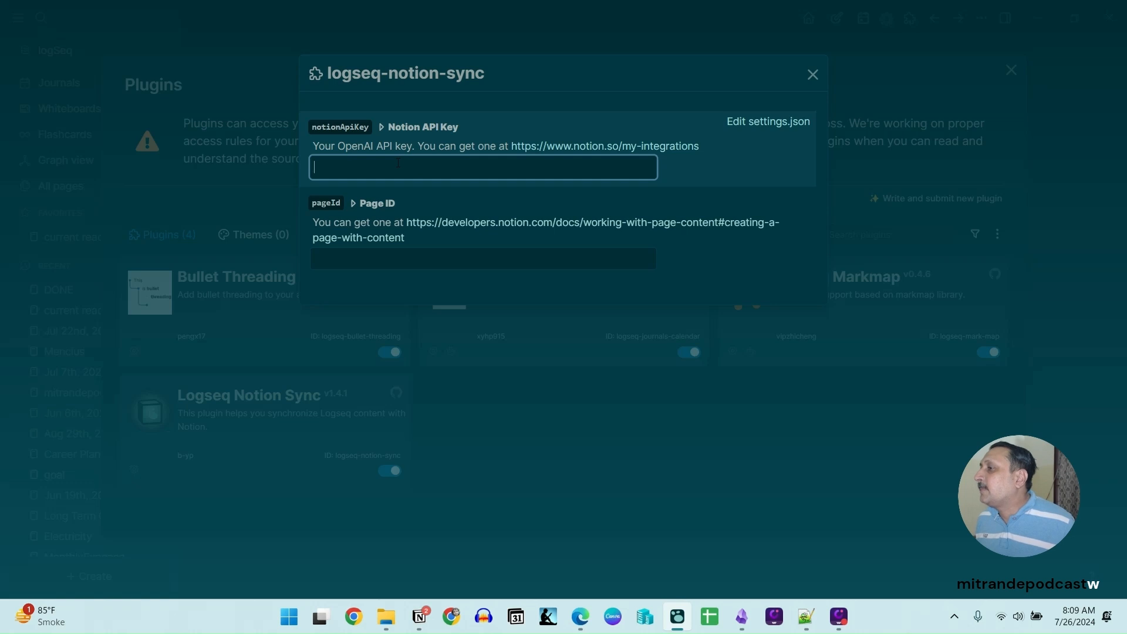
pyautogui.click(805, 616)
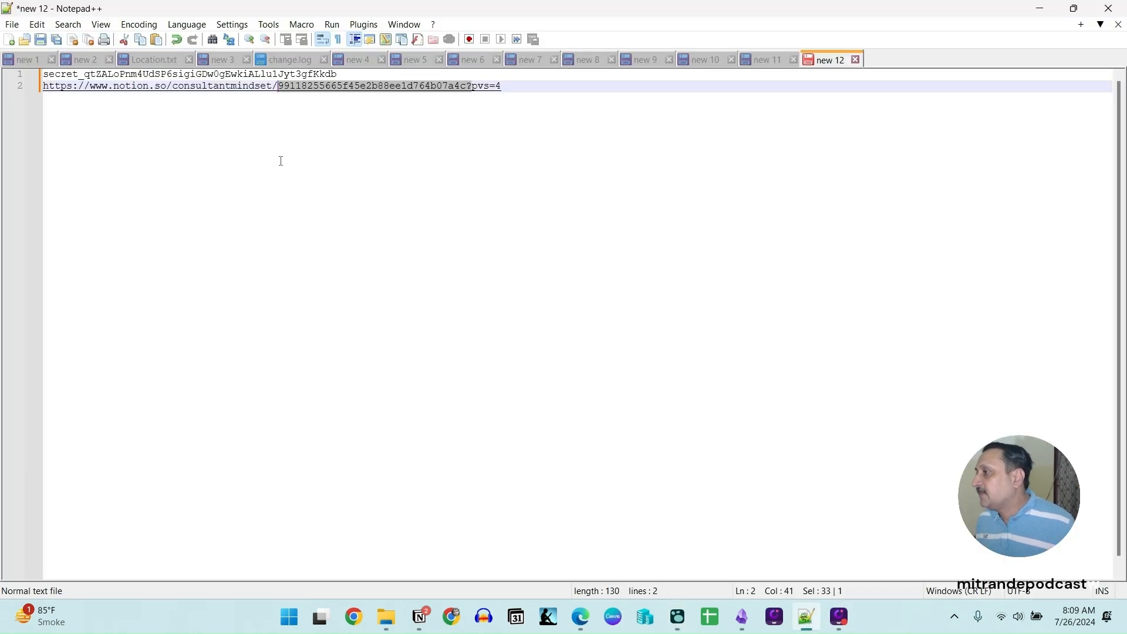
pyautogui.moveTo(340, 74); pyautogui.dragTo(43, 74)
pyautogui.hotkey('ctrl', 'c')
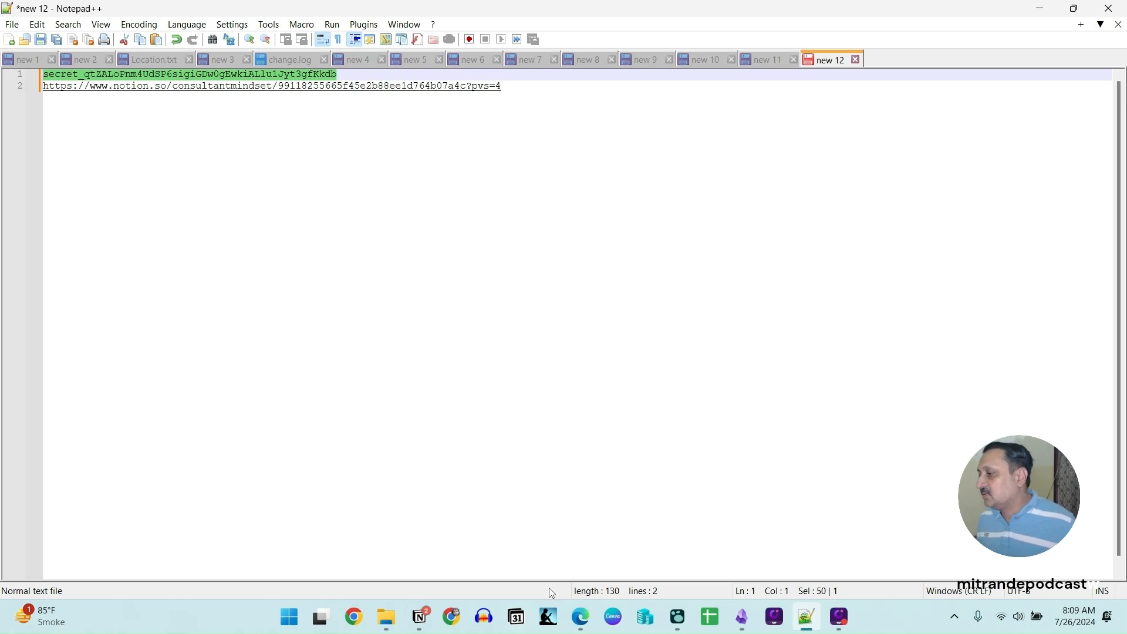
pyautogui.click(678, 616)
pyautogui.hotkey('ctrl', 'v')
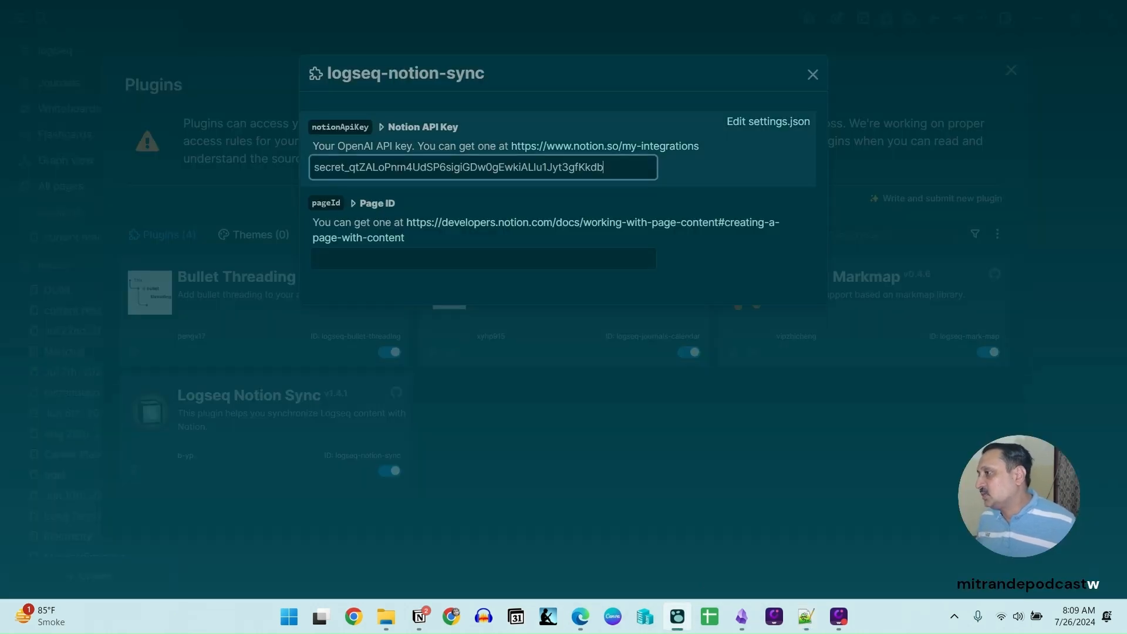
# Step: Copy only the page ID from the link in Notepad++, paste it as the plugin's Page ID in Logseq, and close the settings
pyautogui.click(806, 616)
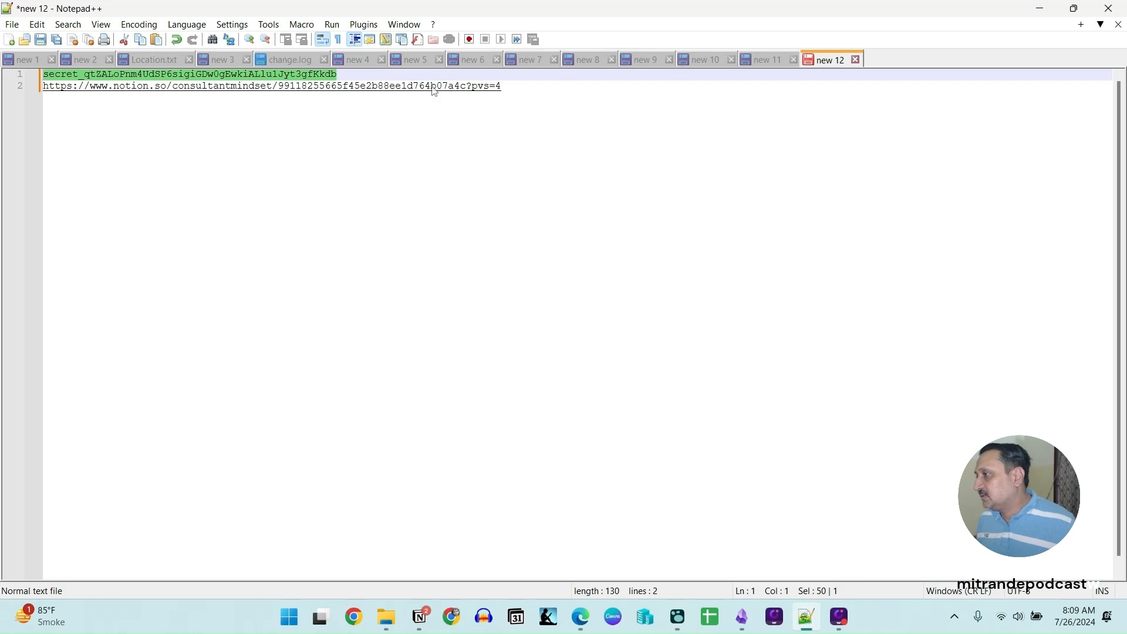
pyautogui.moveTo(468, 93); pyautogui.dragTo(280, 97)
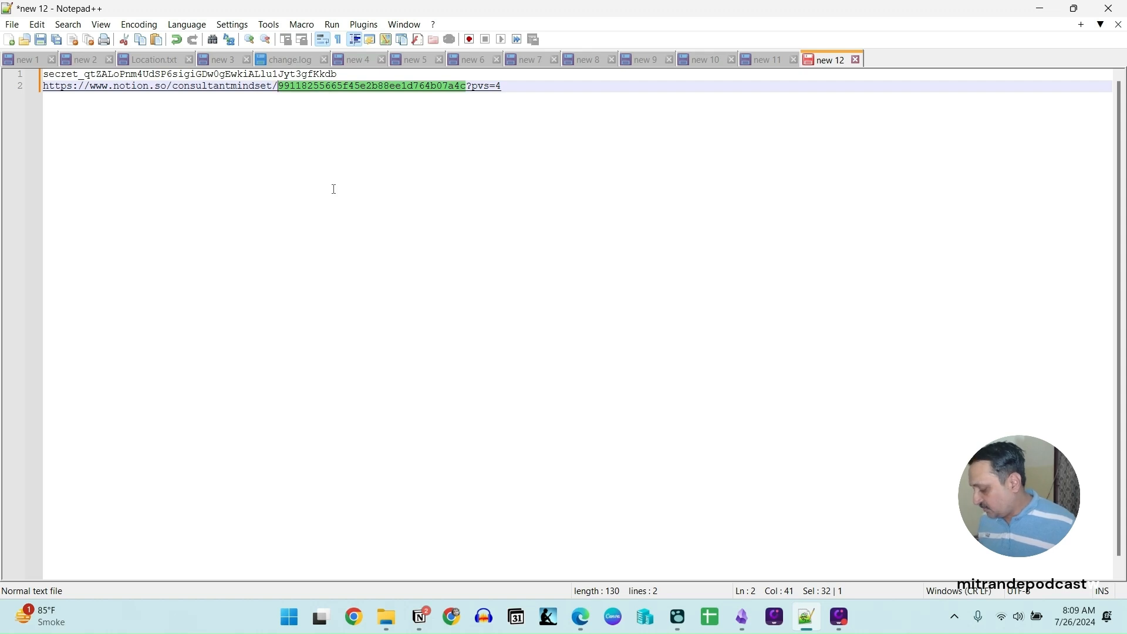
pyautogui.click(677, 616)
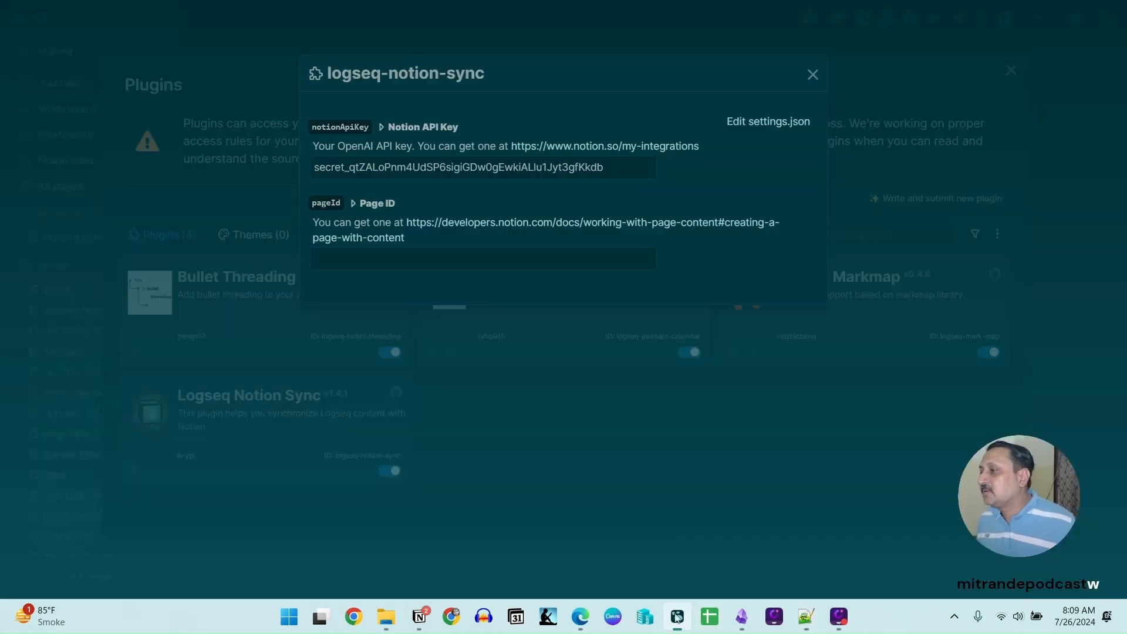
pyautogui.click(405, 265)
pyautogui.hotkey('ctrl', 'v')
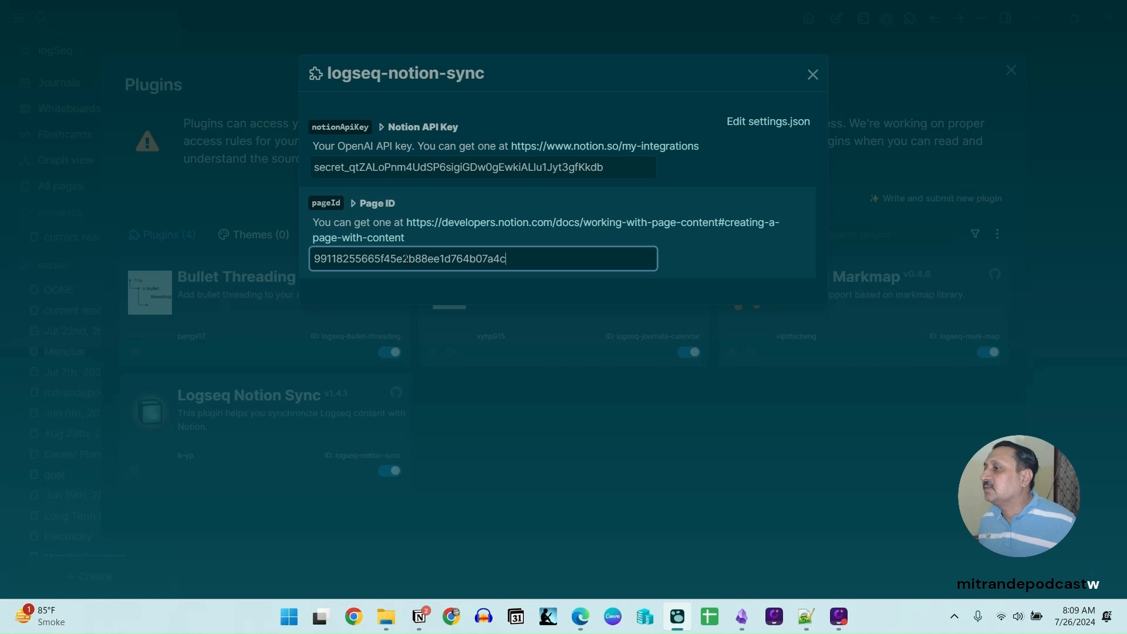
pyautogui.click(812, 75)
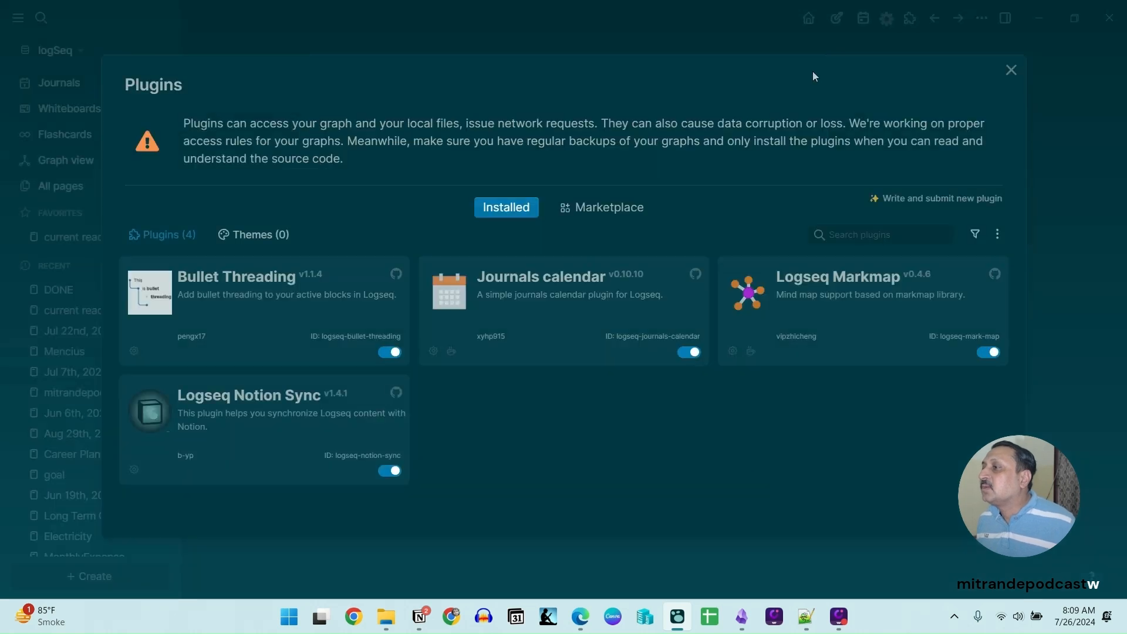
# Step: Disable and re-enable the Logseq Notion Sync plugin, and return to the Jul 26th, 2024 journal page
pyautogui.click(390, 471)
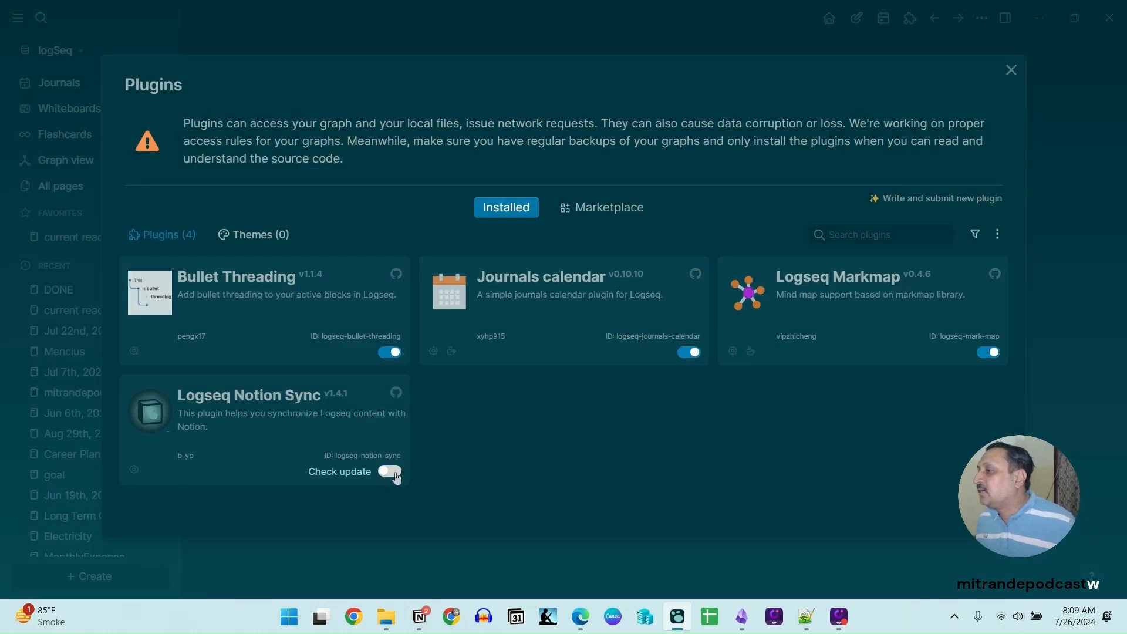
pyautogui.click(396, 473)
pyautogui.press('Escape')
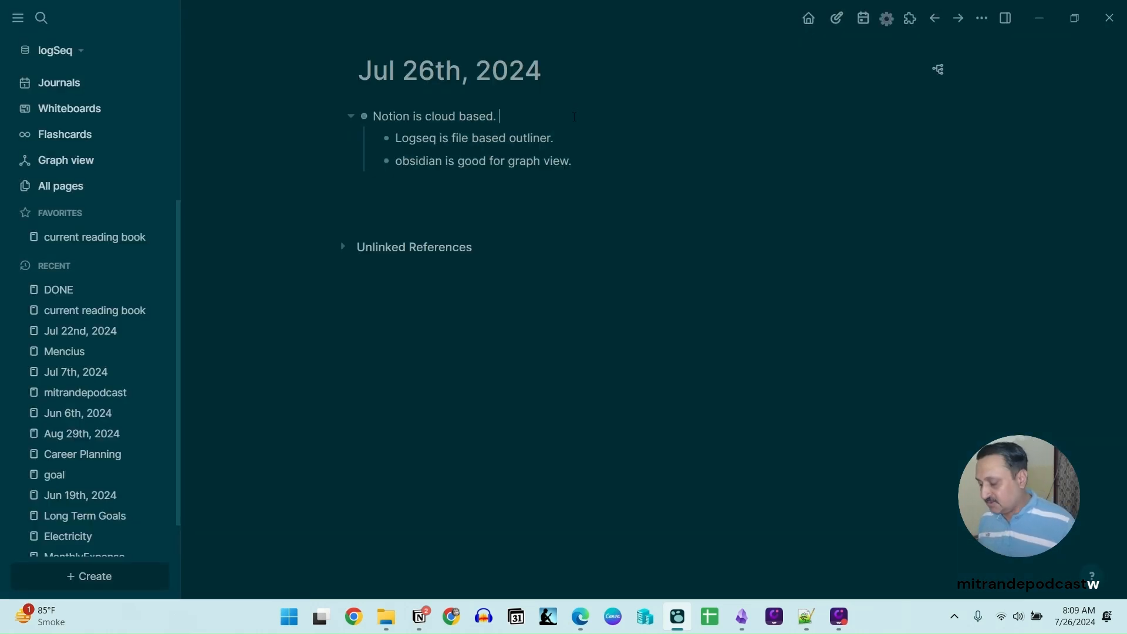
# Step: Sync the Jul 26th, 2024 page to Notion from its first block, and open the synced page in Notion
pyautogui.write('/no')
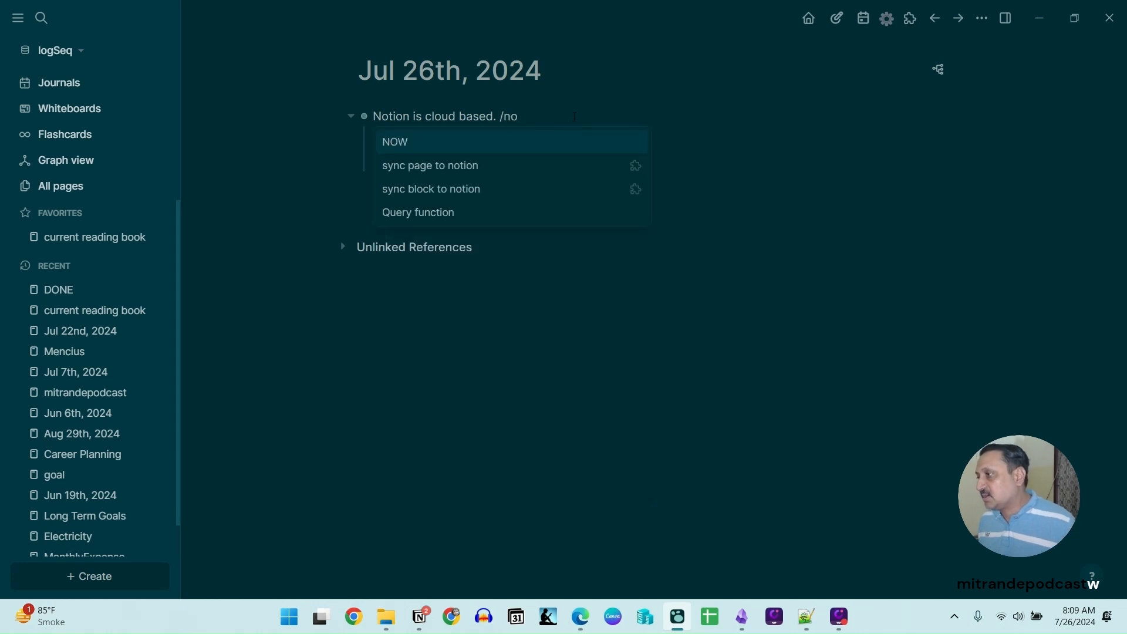
pyautogui.click(440, 164)
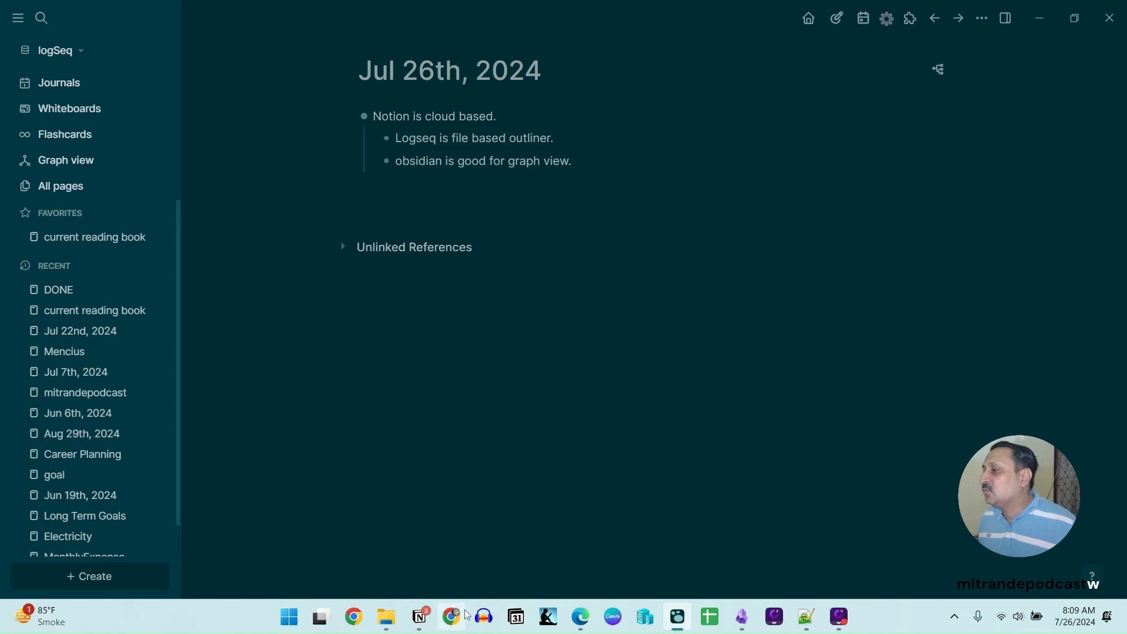
pyautogui.click(419, 616)
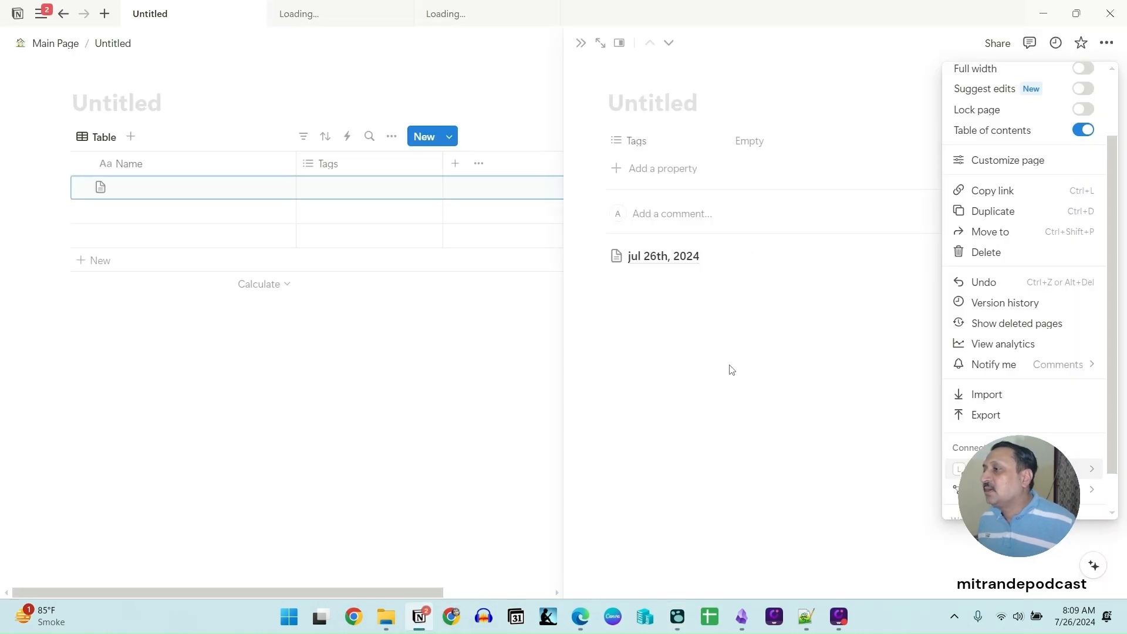
pyautogui.click(681, 261)
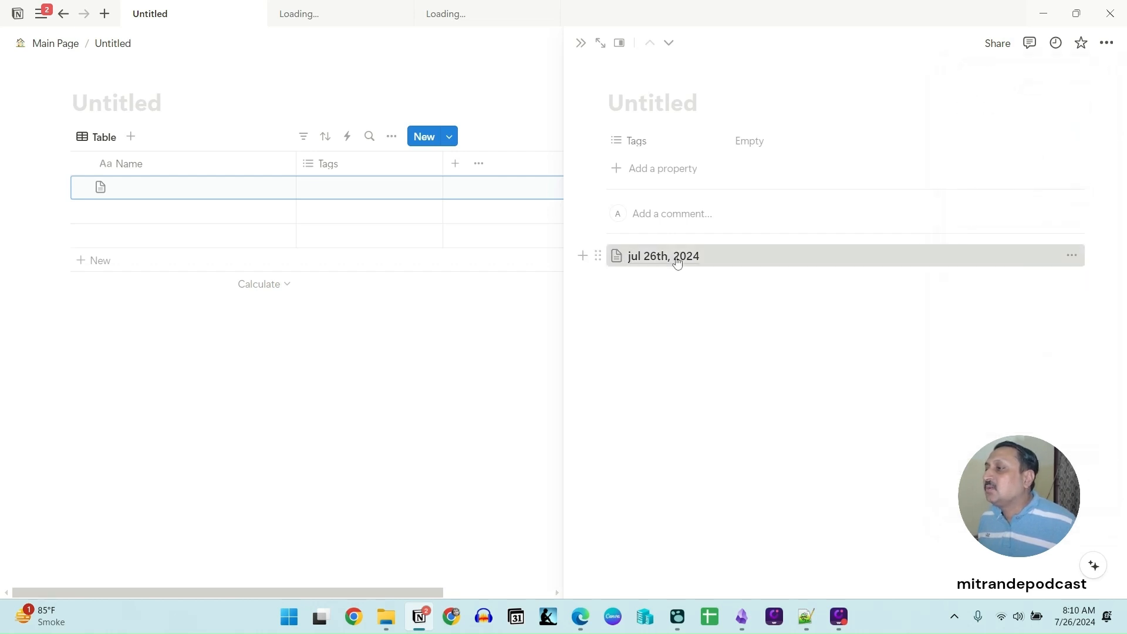
pyautogui.click(677, 258)
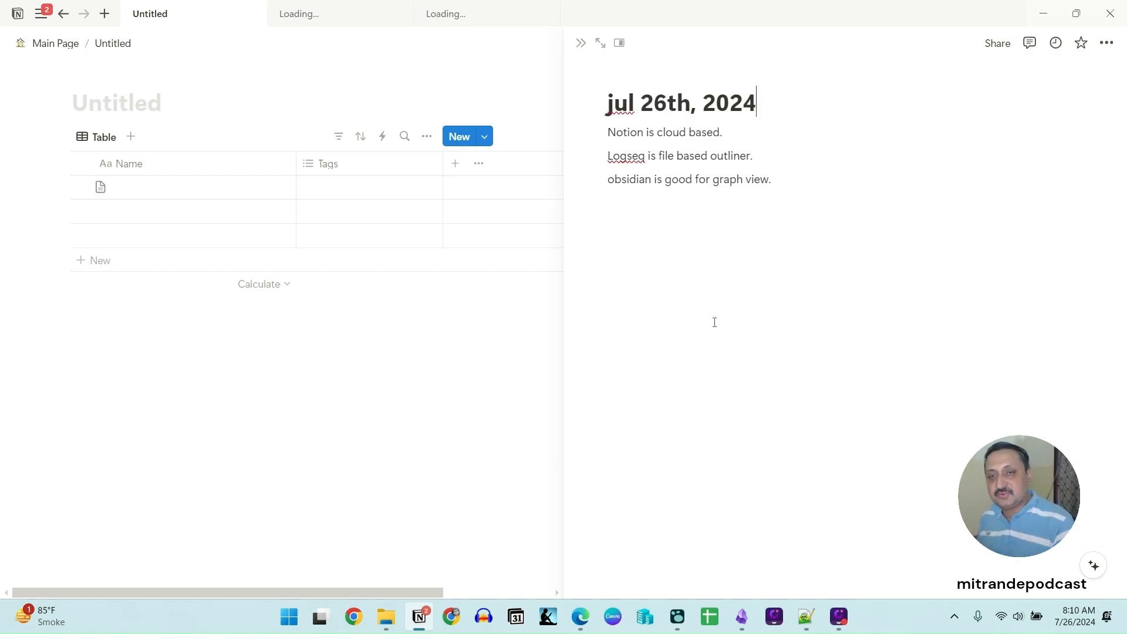
pyautogui.click(750, 446)
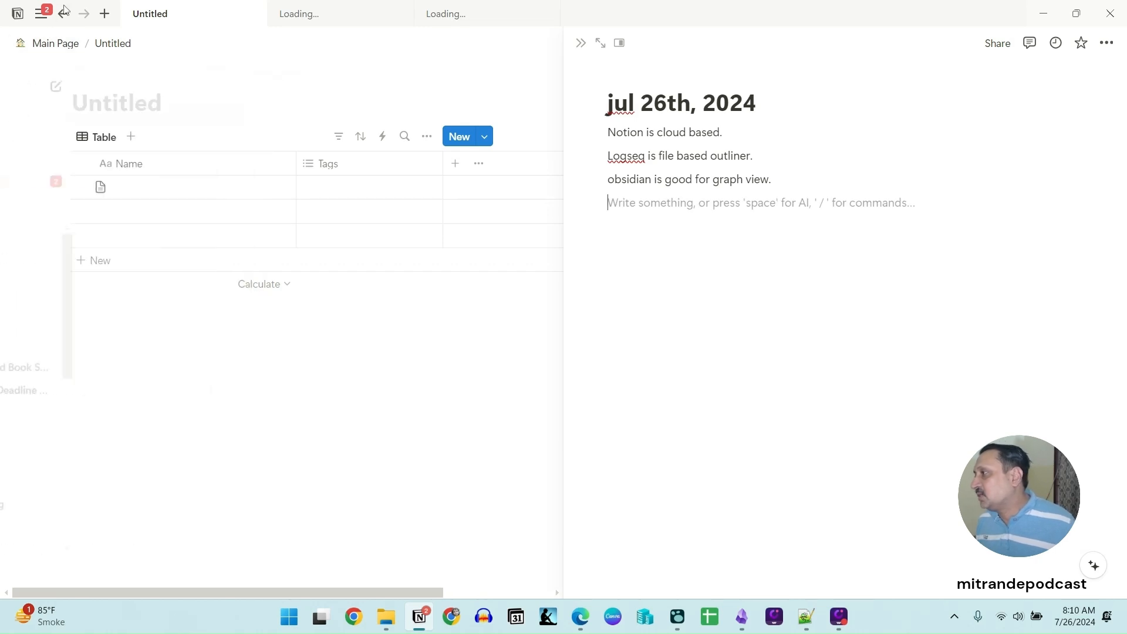
# Step: Open the workspace's connections in Notion's settings and go to the page for developing or managing integrations
pyautogui.click(40, 23)
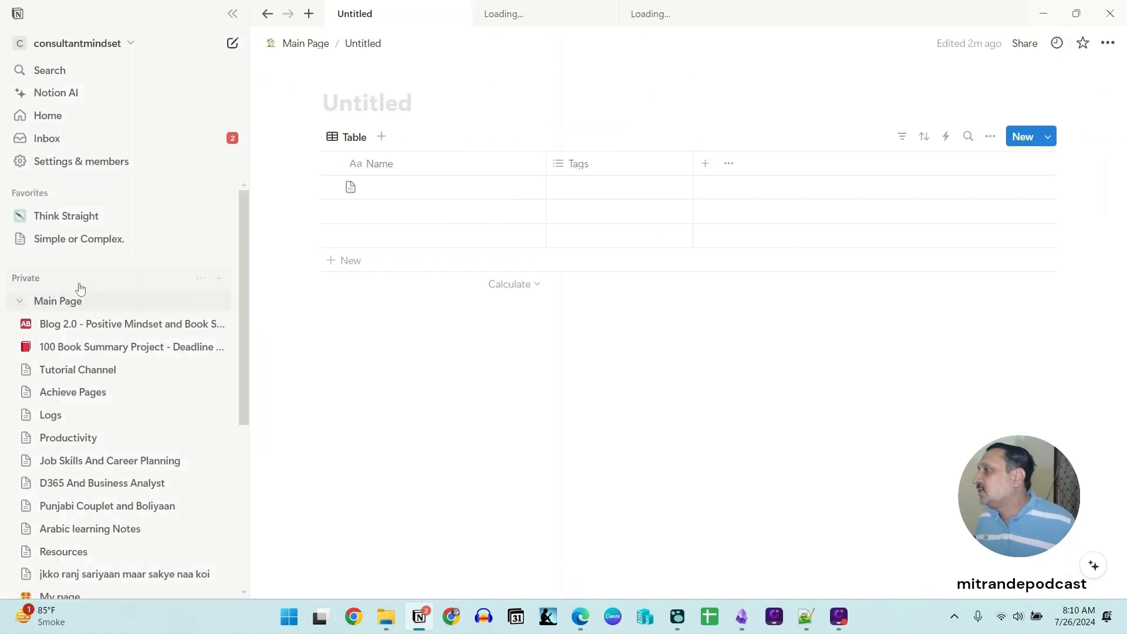
pyautogui.click(82, 167)
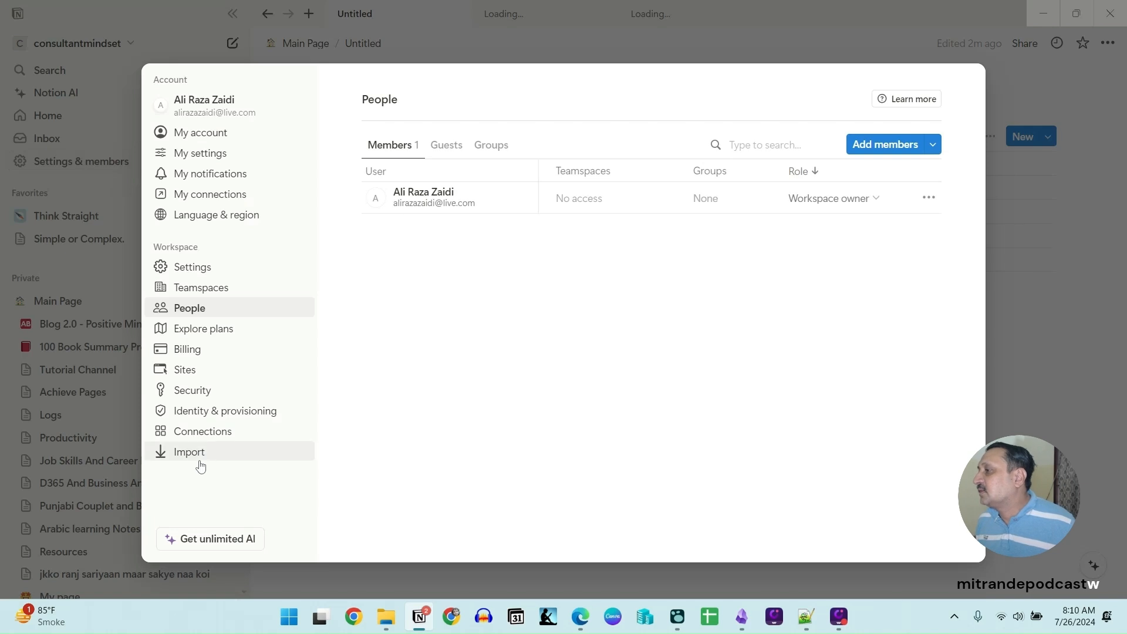
pyautogui.click(200, 434)
pyautogui.scroll(-1, 525, 511)
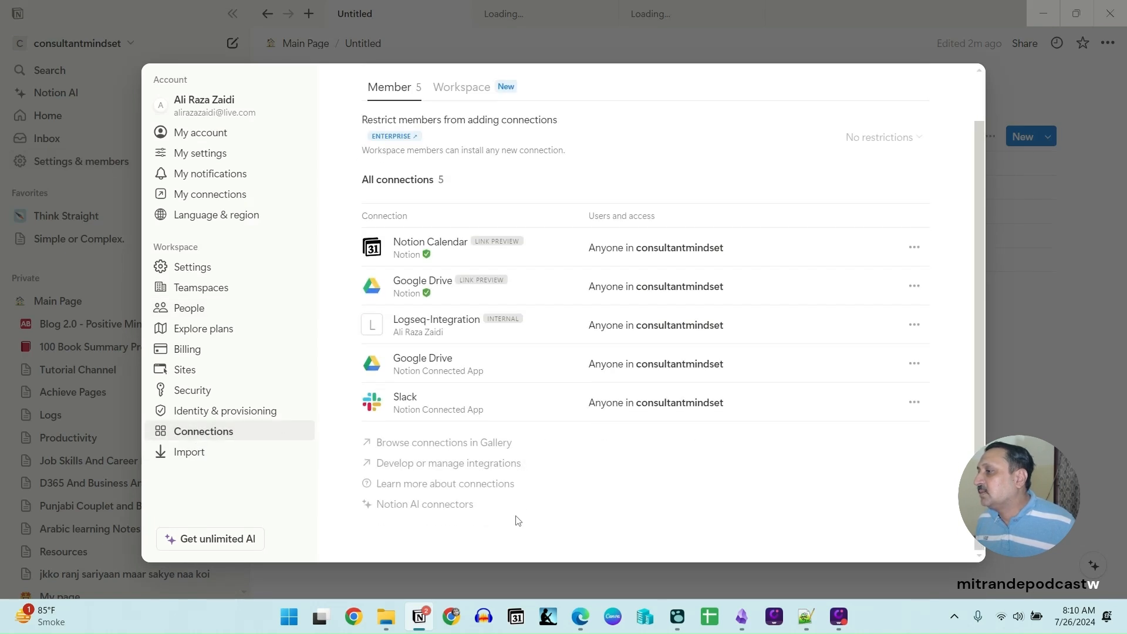
pyautogui.click(435, 463)
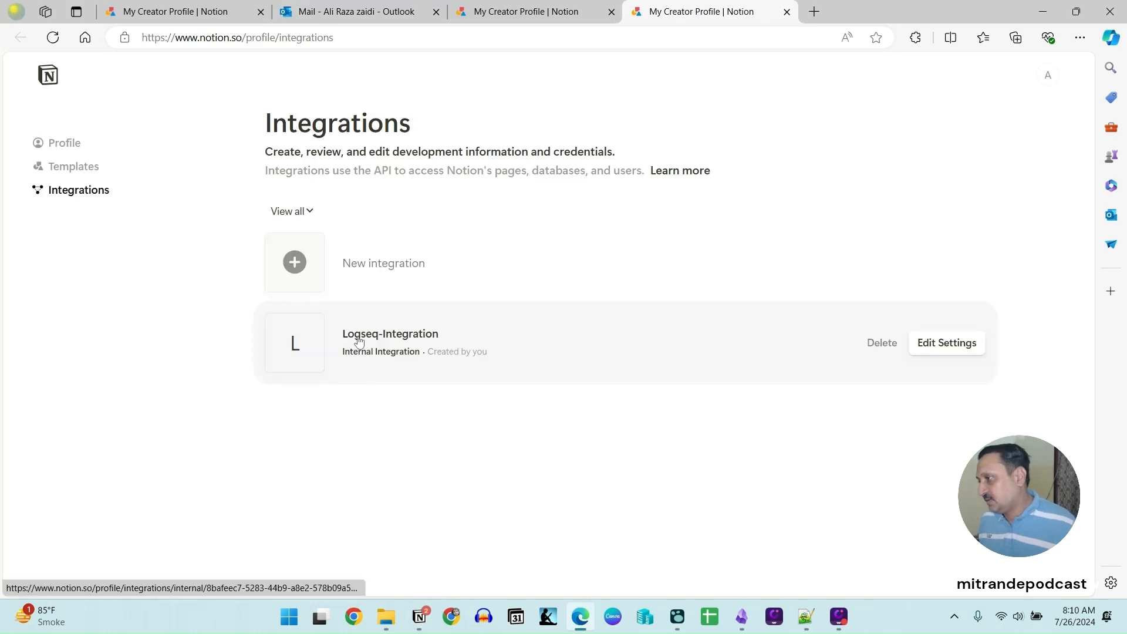
# Step: Start a new Notion integration and set its associated workspace to consultantmindset
pyautogui.click(417, 288)
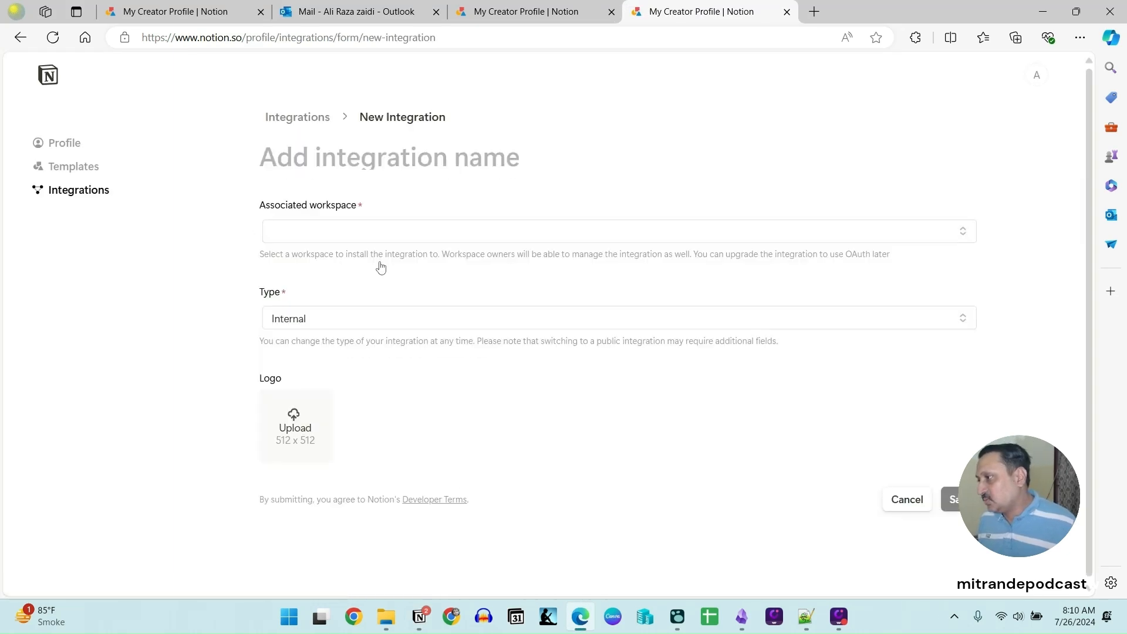
pyautogui.click(366, 229)
pyautogui.click(351, 266)
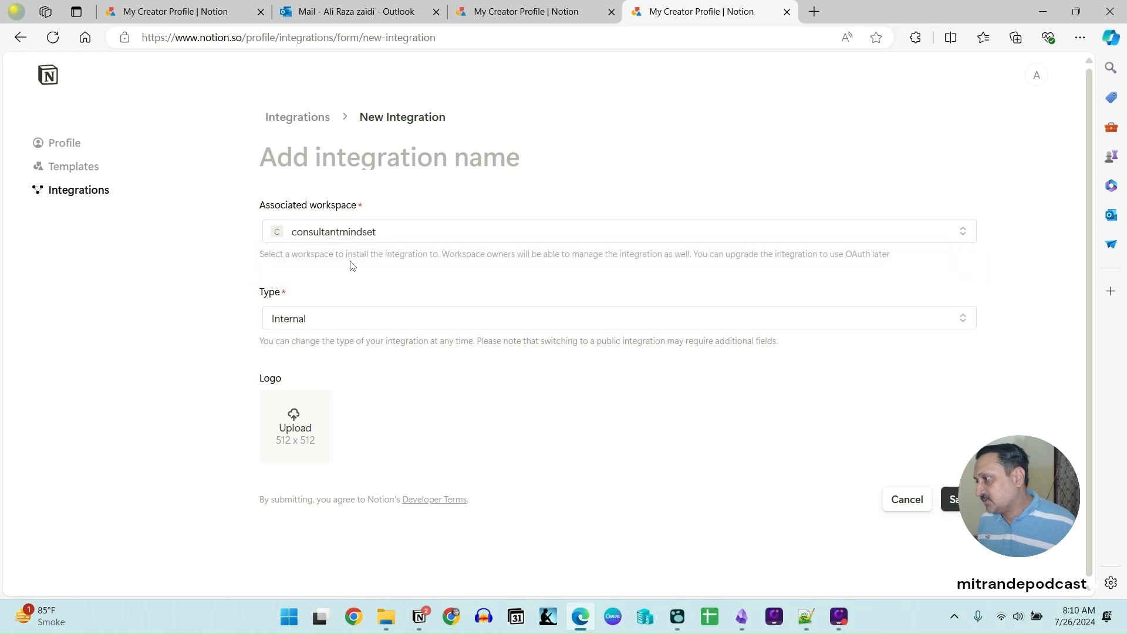
# Step: Name the new integration Obsidian-Integration and save it
pyautogui.click(469, 159)
pyautogui.write('Obsid')
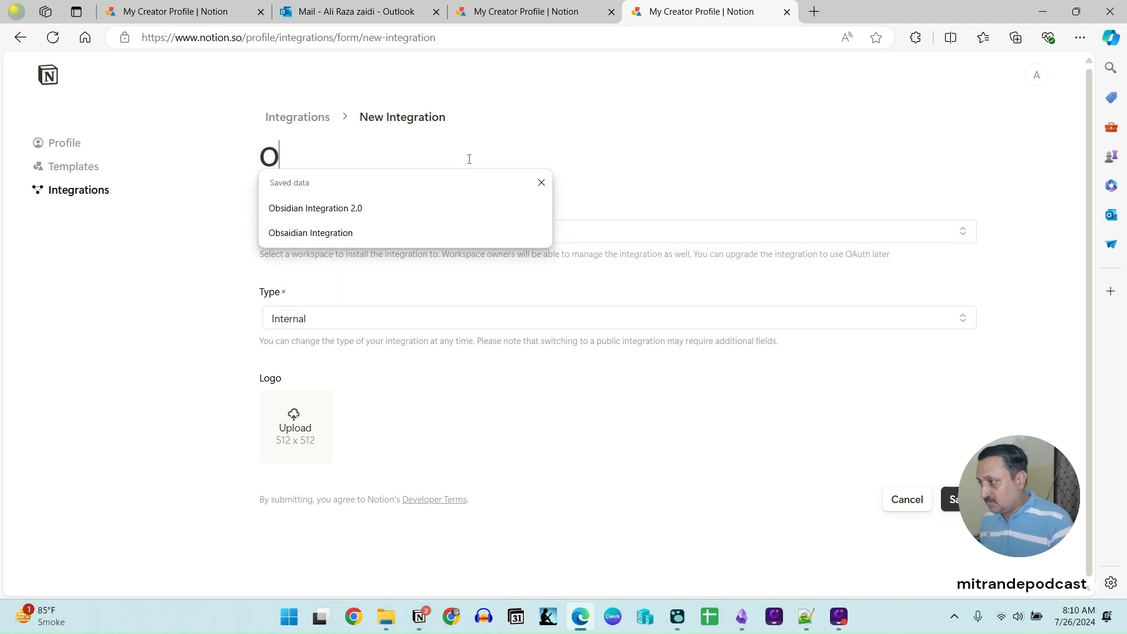
pyautogui.press('Tab')
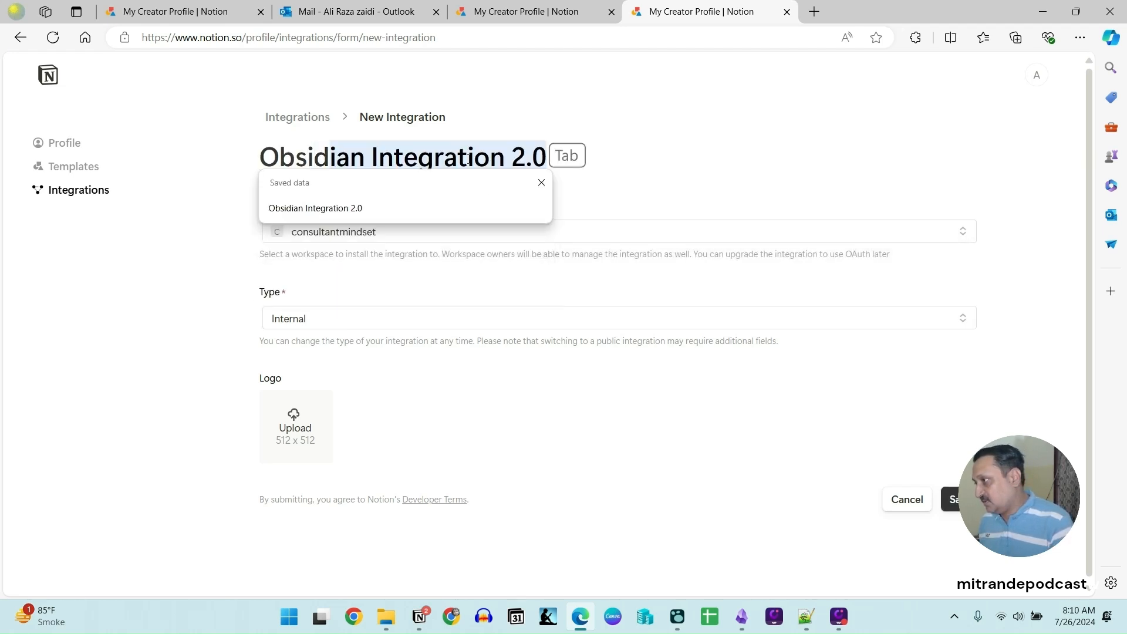
pyautogui.write('ian')
pyautogui.press('BackSpace')
pyautogui.write('-')
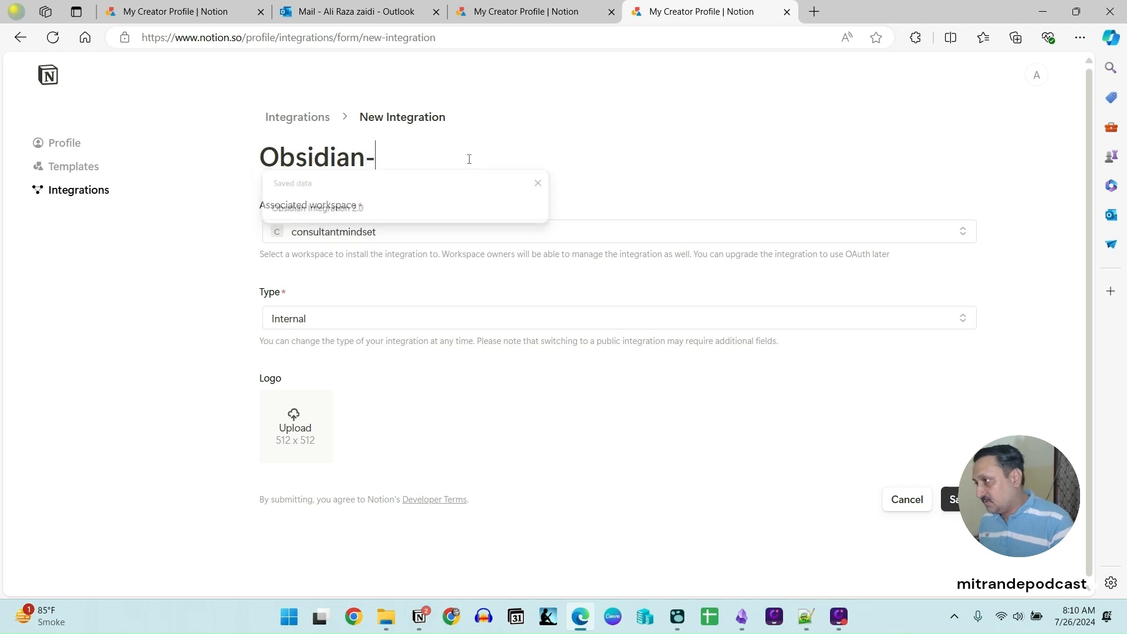
pyautogui.write('Integ')
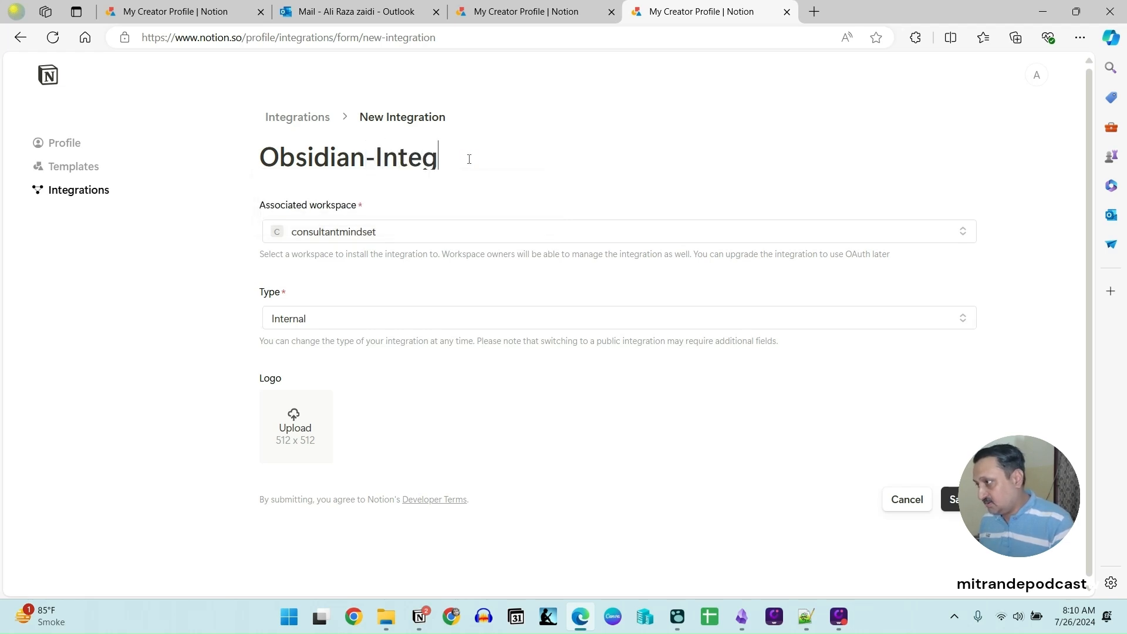
pyautogui.write('ration')
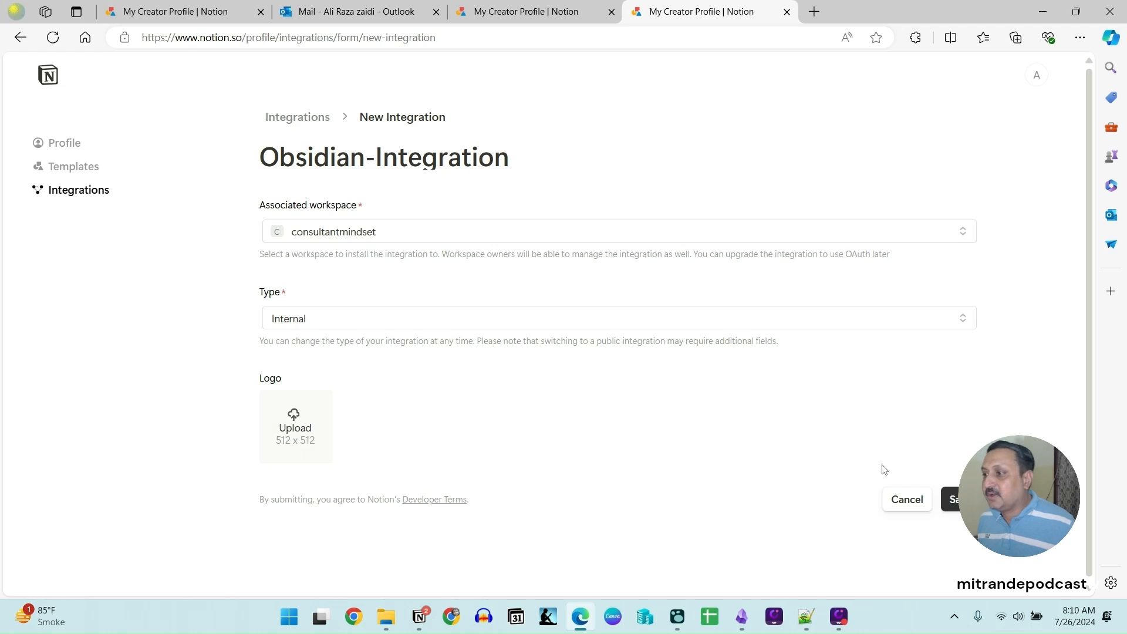
pyautogui.press('Return')
# Step: Copy the internal integration secret from the new integration's settings and paste it into Notepad++, two blank lines below the page link
pyautogui.click(546, 374)
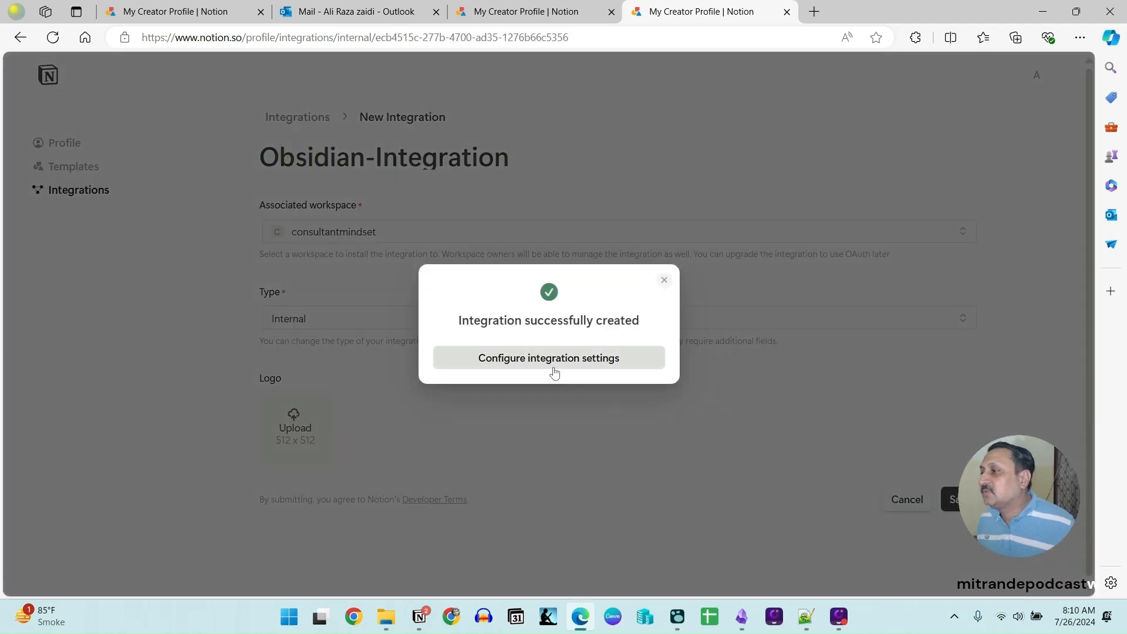
pyautogui.click(955, 397)
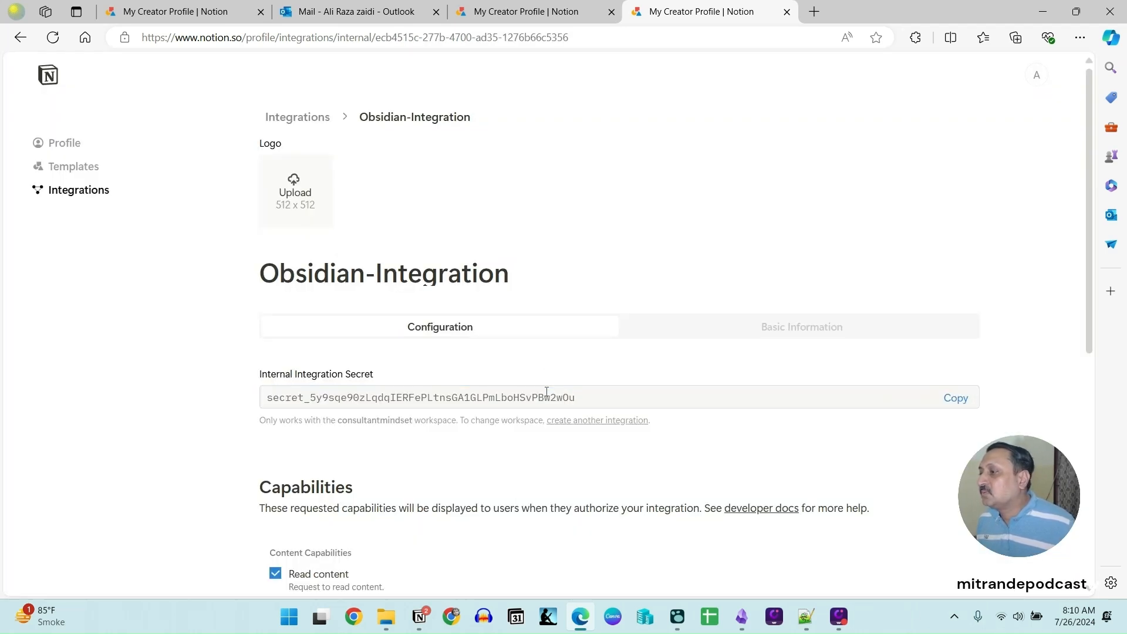
pyautogui.doubleClick(540, 401)
pyautogui.hotkey('ctrl', 'c')
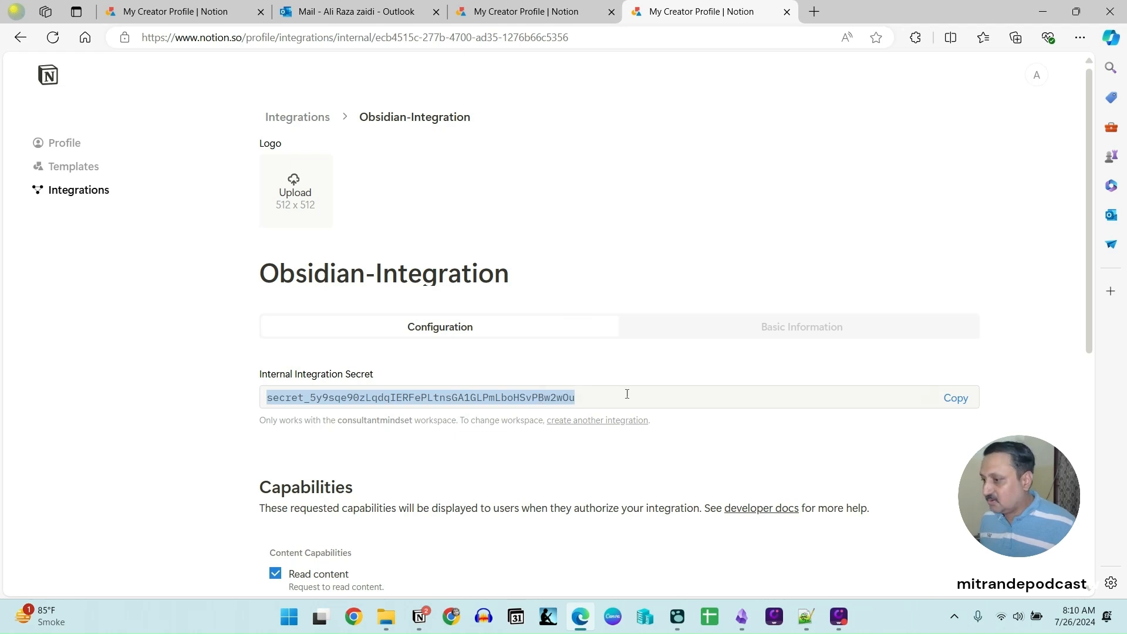
pyautogui.click(806, 617)
pyautogui.click(642, 253)
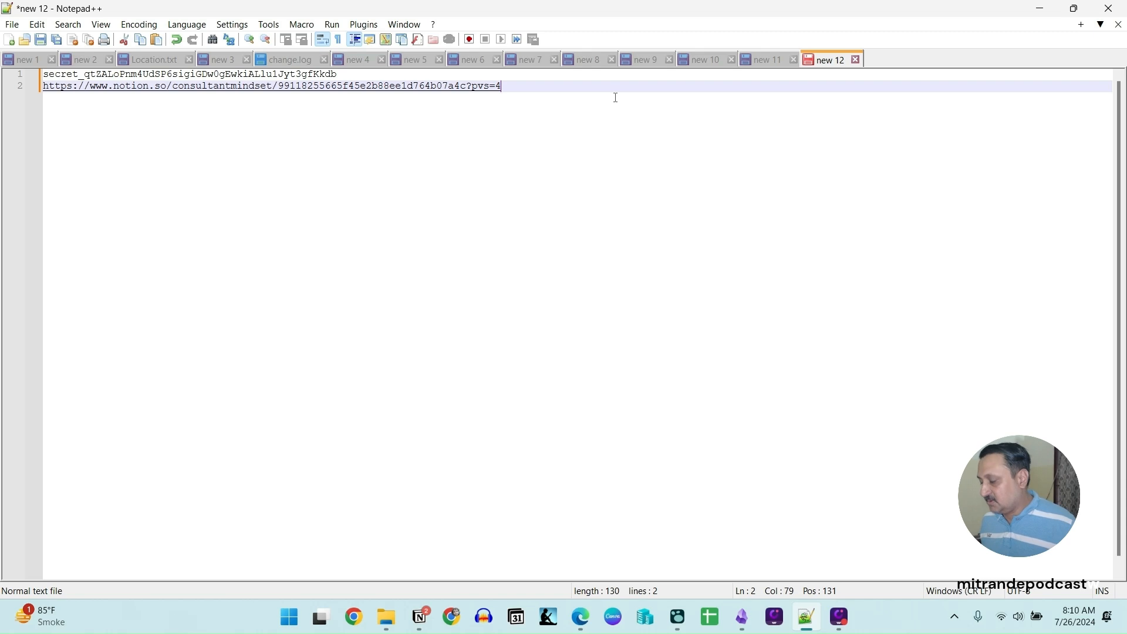
pyautogui.press('Return')
pyautogui.press('Return')
pyautogui.press('Return')
pyautogui.hotkey('ctrl', 'v')
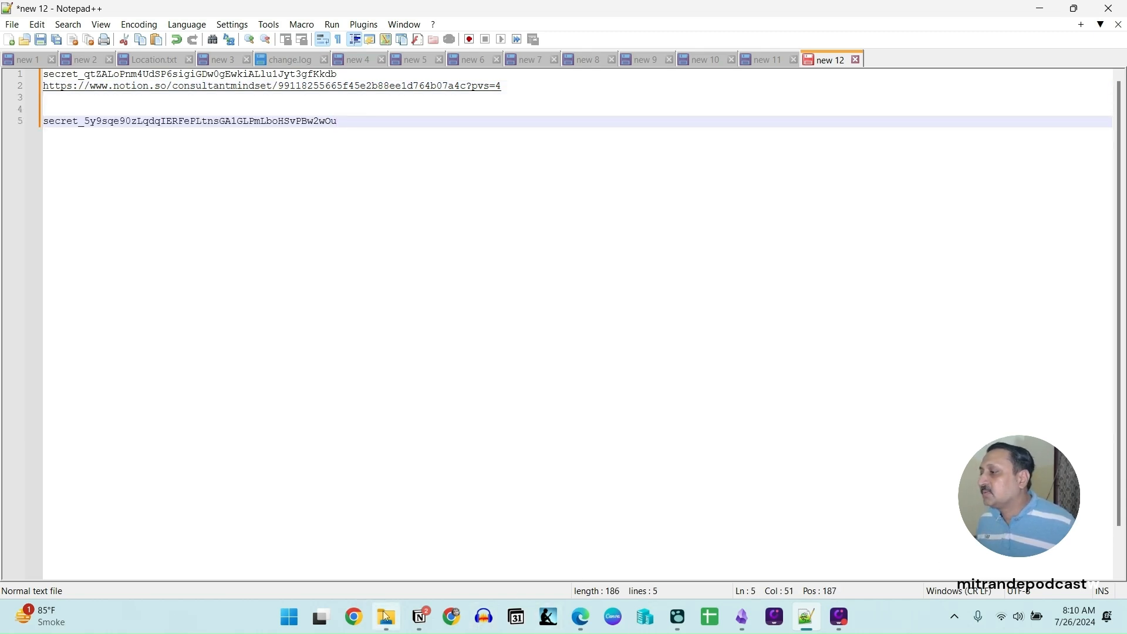
# Step: Return to the Obsidian-Integration page in the browser and save its capabilities
pyautogui.click(581, 616)
pyautogui.scroll(-7, 872, 471)
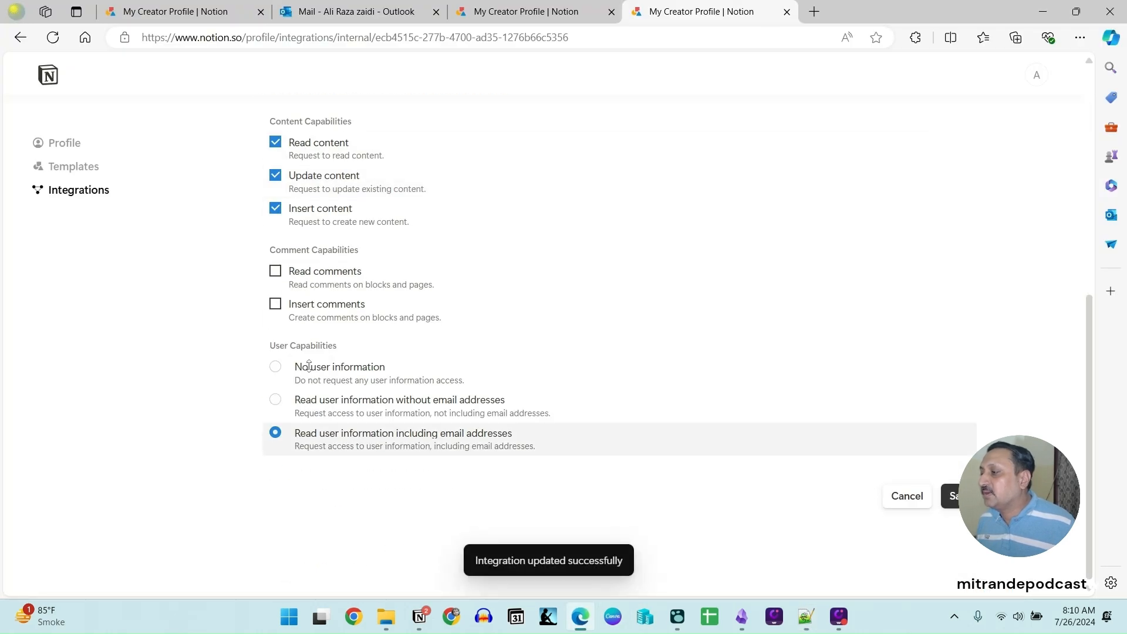
# Step: Switch to the Notion app, close its settings, and open the Main Page
pyautogui.click(428, 616)
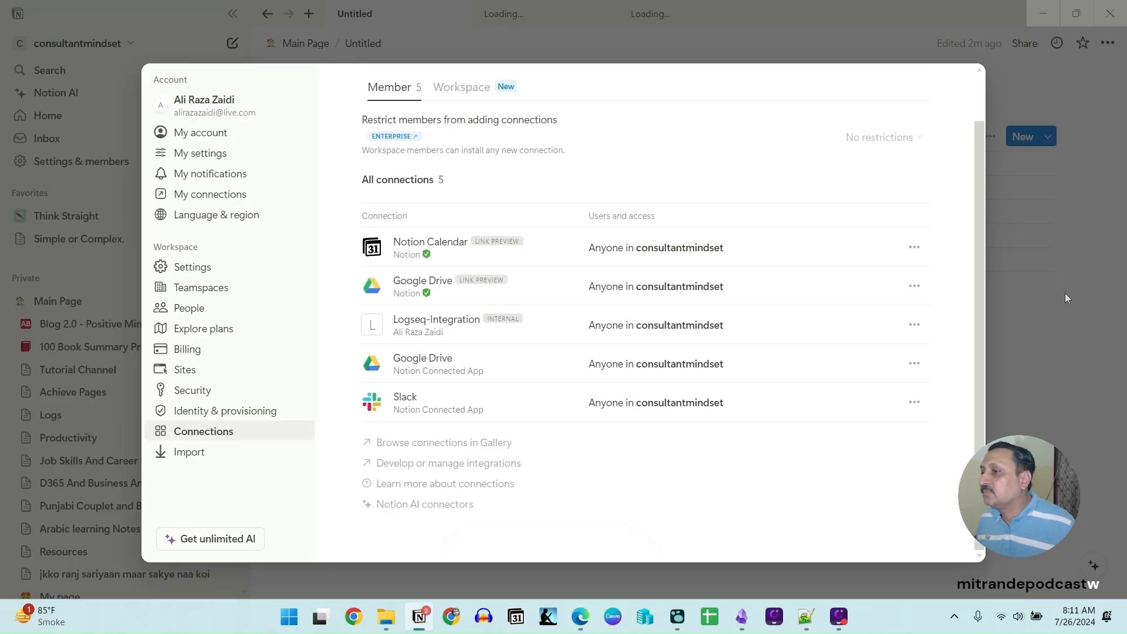
pyautogui.click(1067, 298)
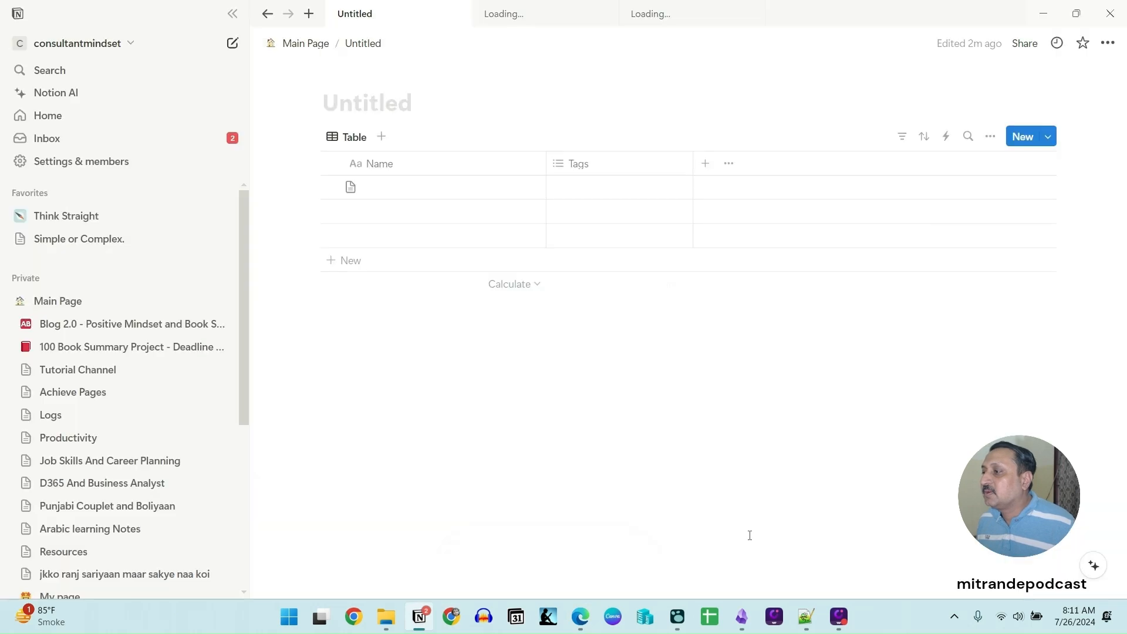
pyautogui.click(306, 43)
# Step: Insert a full-page database in the empty line at the end of the Main Page
pyautogui.scroll(-15, 428, 470)
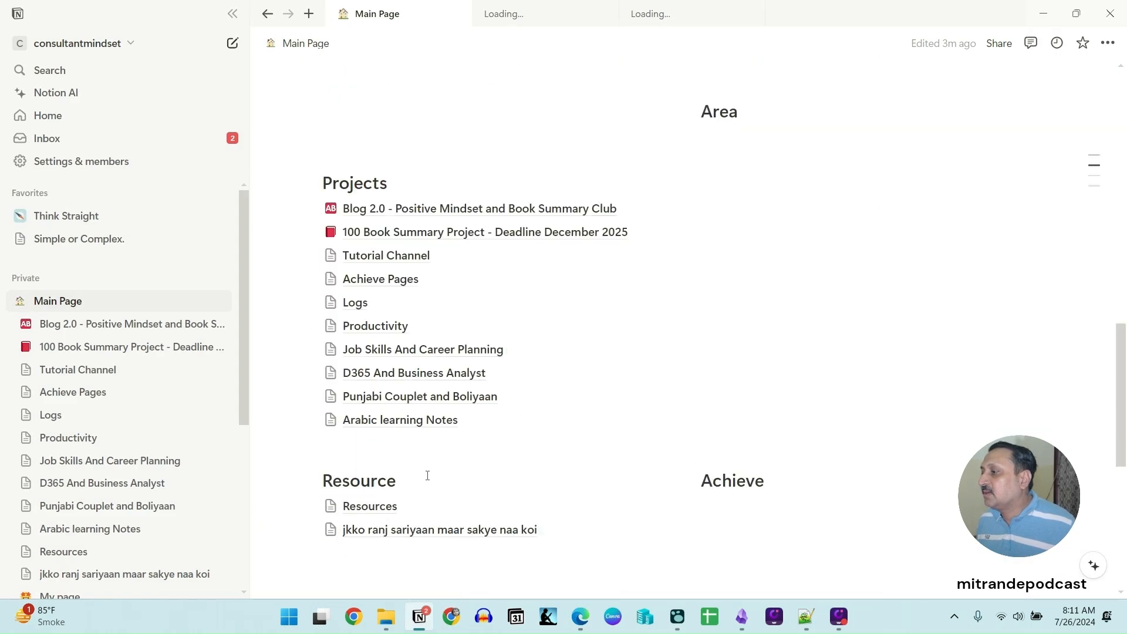
pyautogui.click(408, 437)
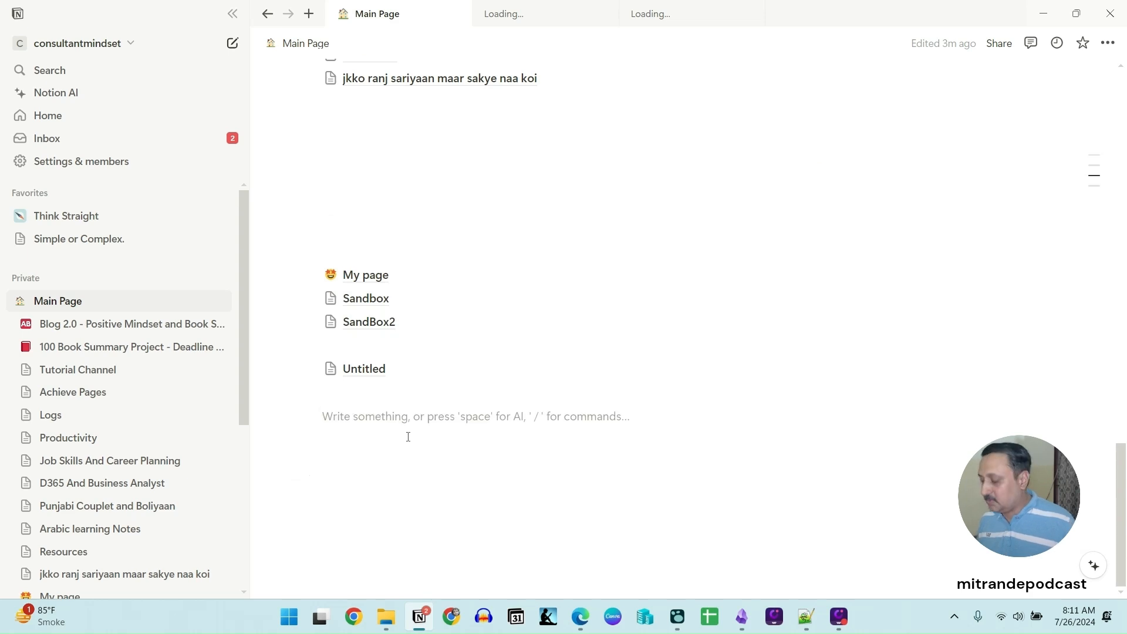
pyautogui.write('/lo')
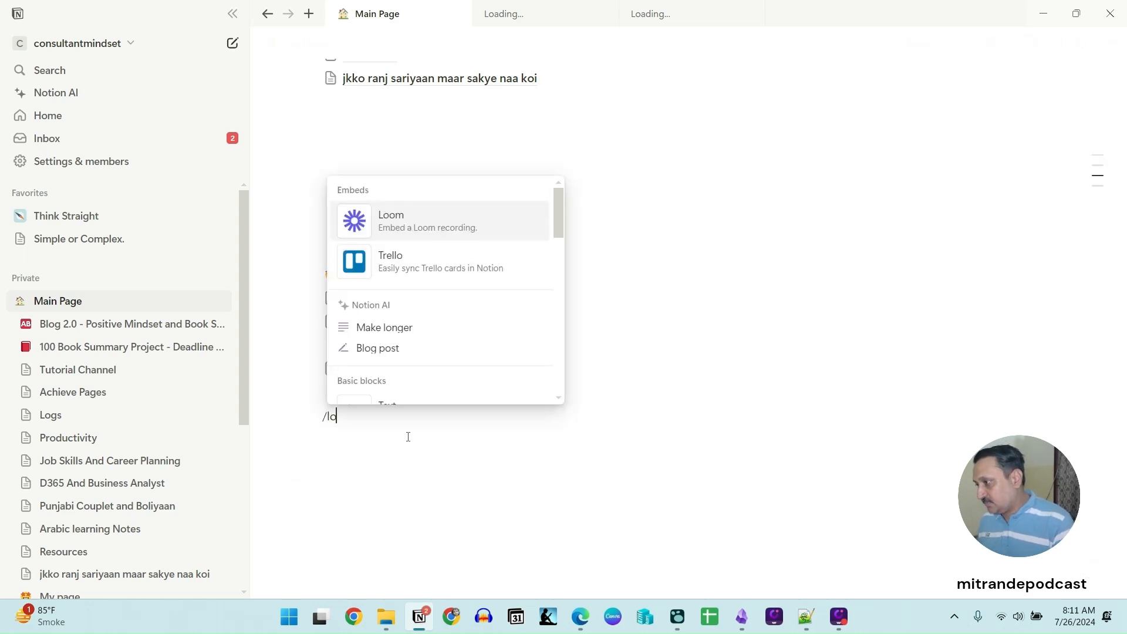
pyautogui.press('BackSpace')
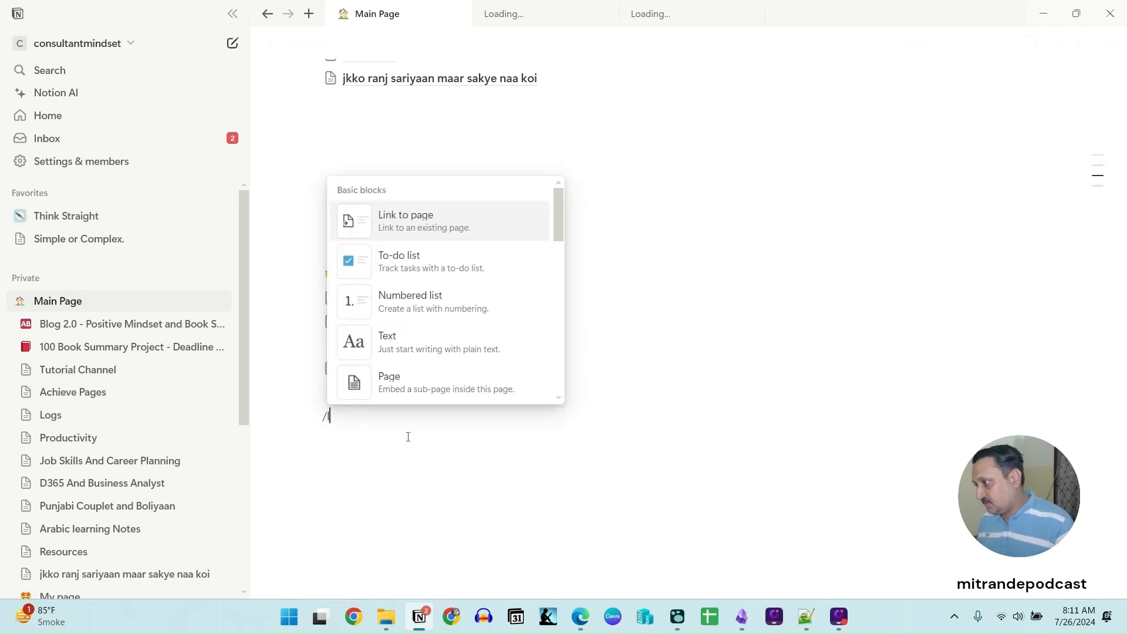
pyautogui.press('BackSpace')
pyautogui.write('ful')
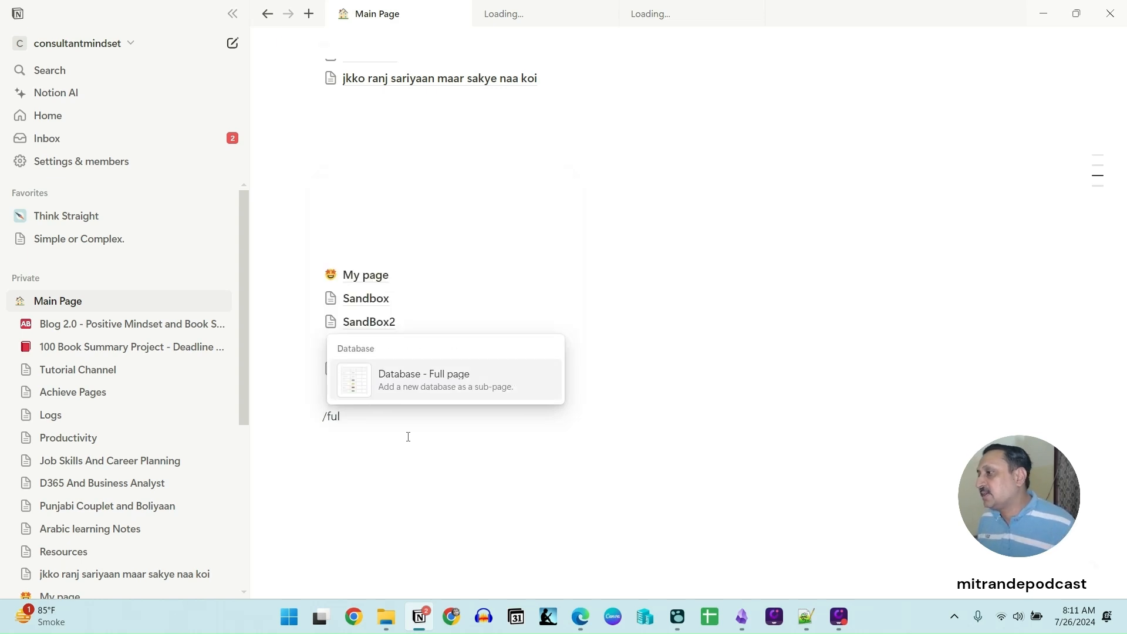
pyautogui.click(423, 380)
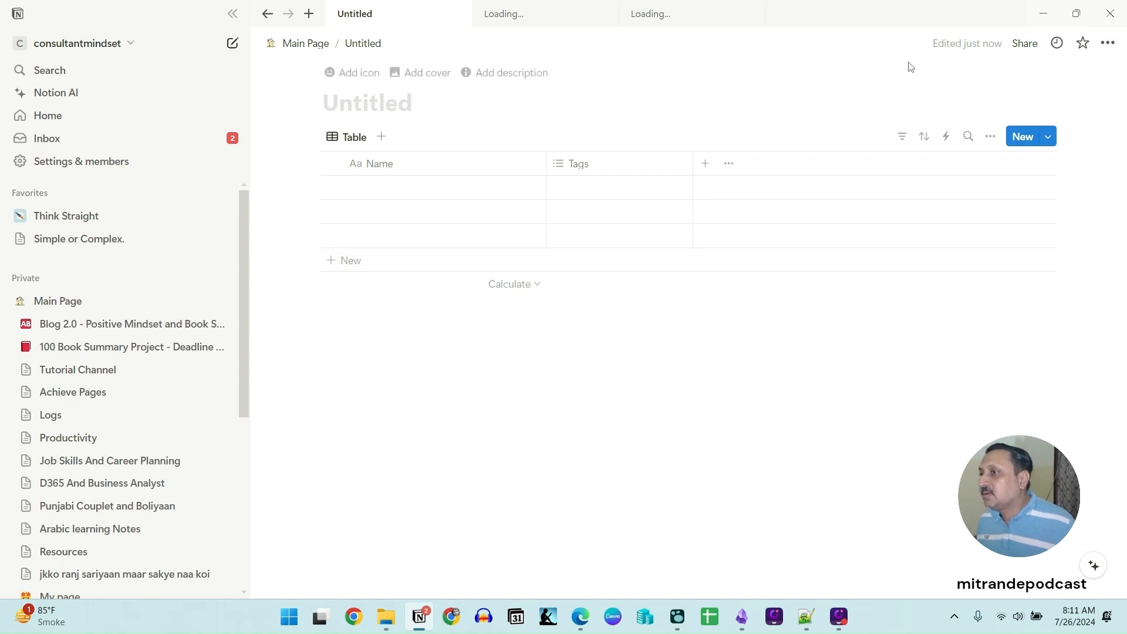
# Step: Copy the link of the new database and paste it into Notepad++ below the second integration secret
pyautogui.click(1108, 46)
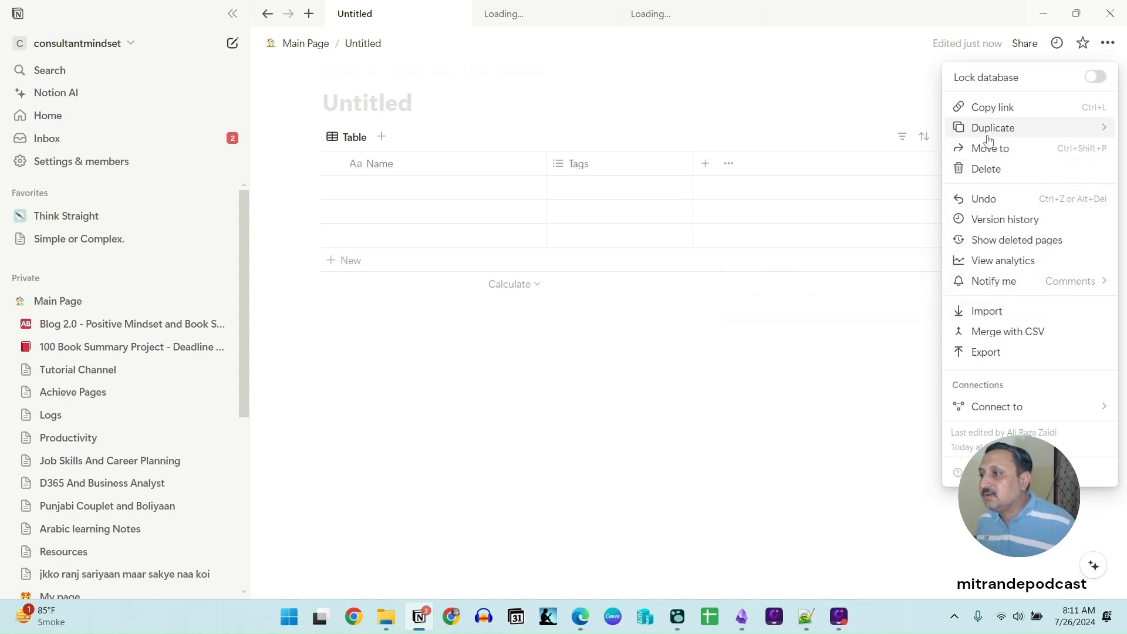
pyautogui.click(992, 107)
pyautogui.click(806, 616)
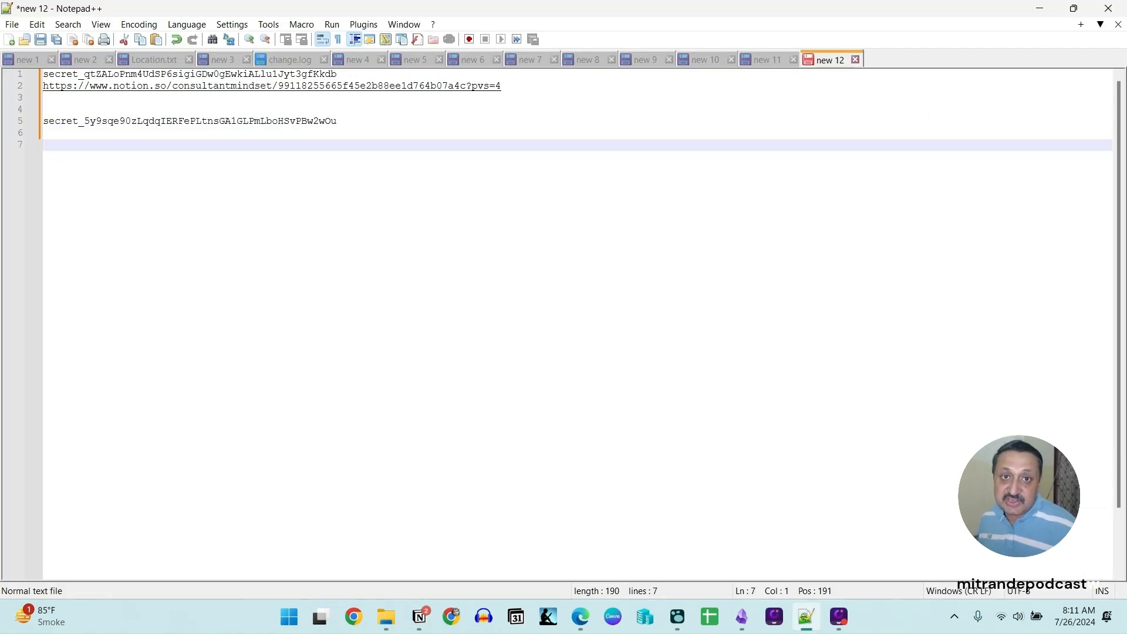
pyautogui.hotkey('ctrl', 'v')
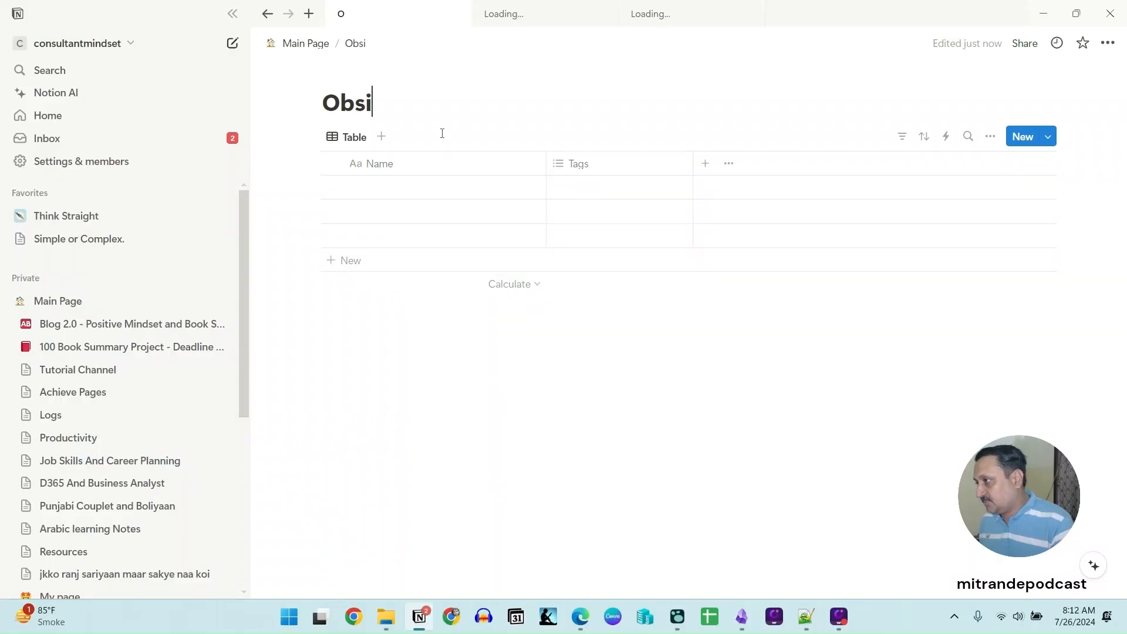
# Step: Title the Notion database Obsidian Articles and connect it to Obsidian-Integration, granting access to its child pages
pyautogui.write('dian Articles')
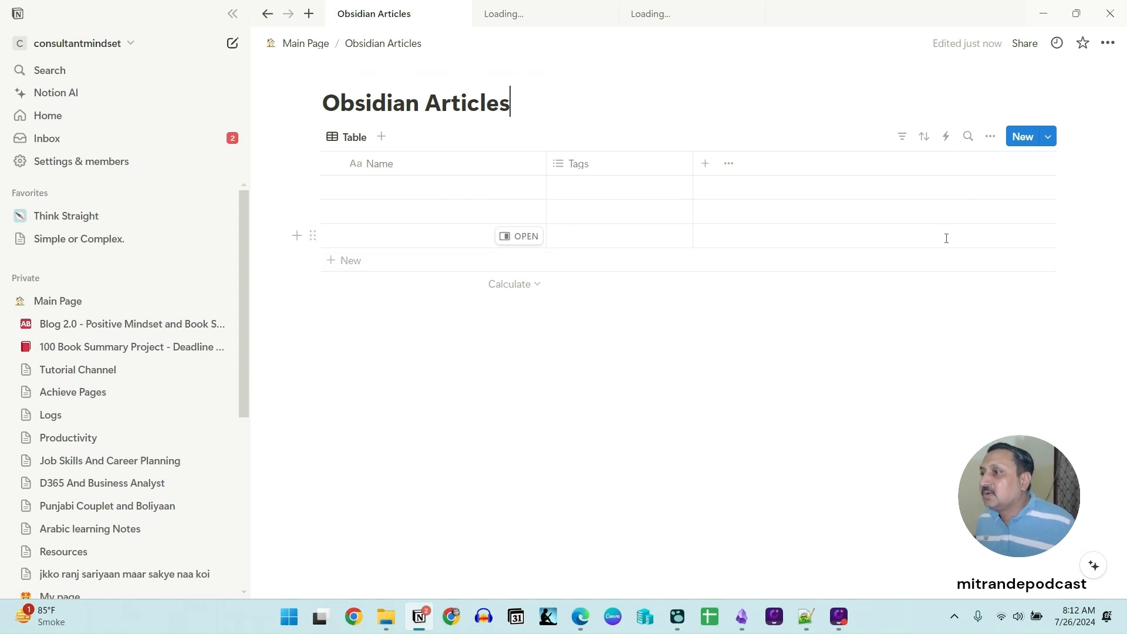
pyautogui.click(1107, 43)
pyautogui.moveTo(1010, 412)
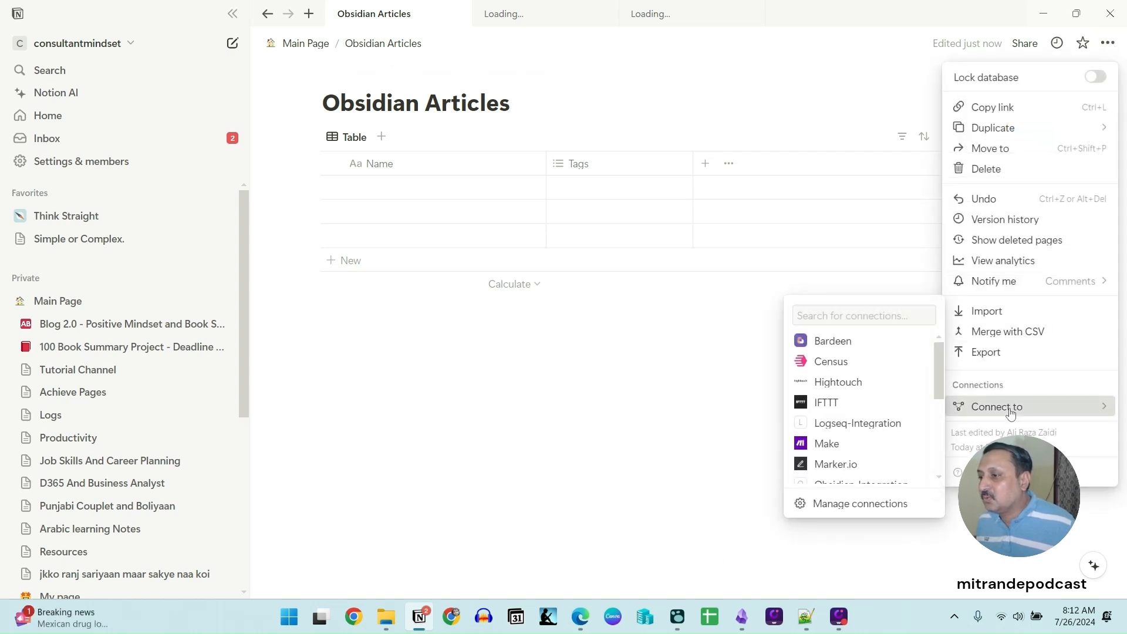
pyautogui.scroll(-4, 883, 412)
pyautogui.scroll(4, 884, 412)
pyautogui.scroll(-4, 884, 411)
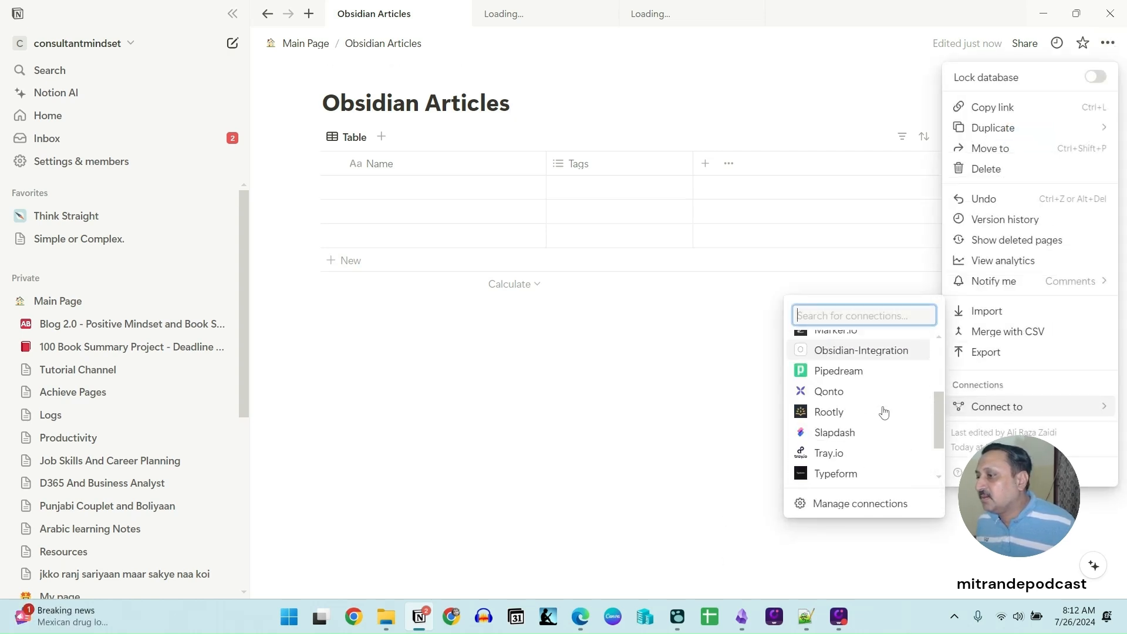
pyautogui.scroll(2, 884, 411)
pyautogui.scroll(-2, 884, 412)
pyautogui.scroll(3, 880, 412)
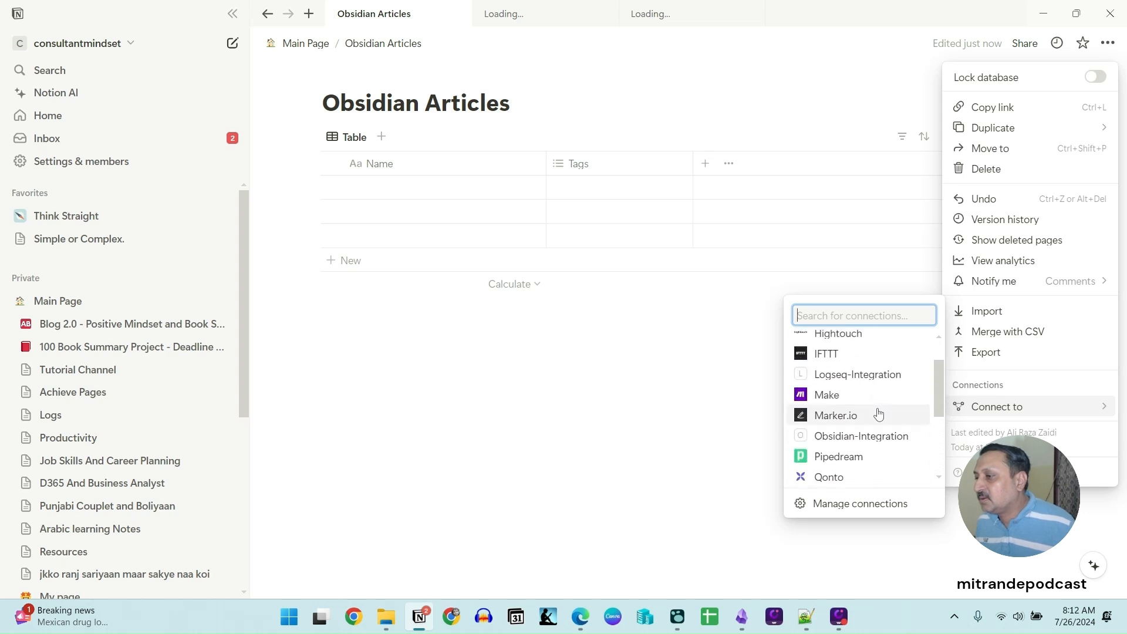
pyautogui.click(830, 436)
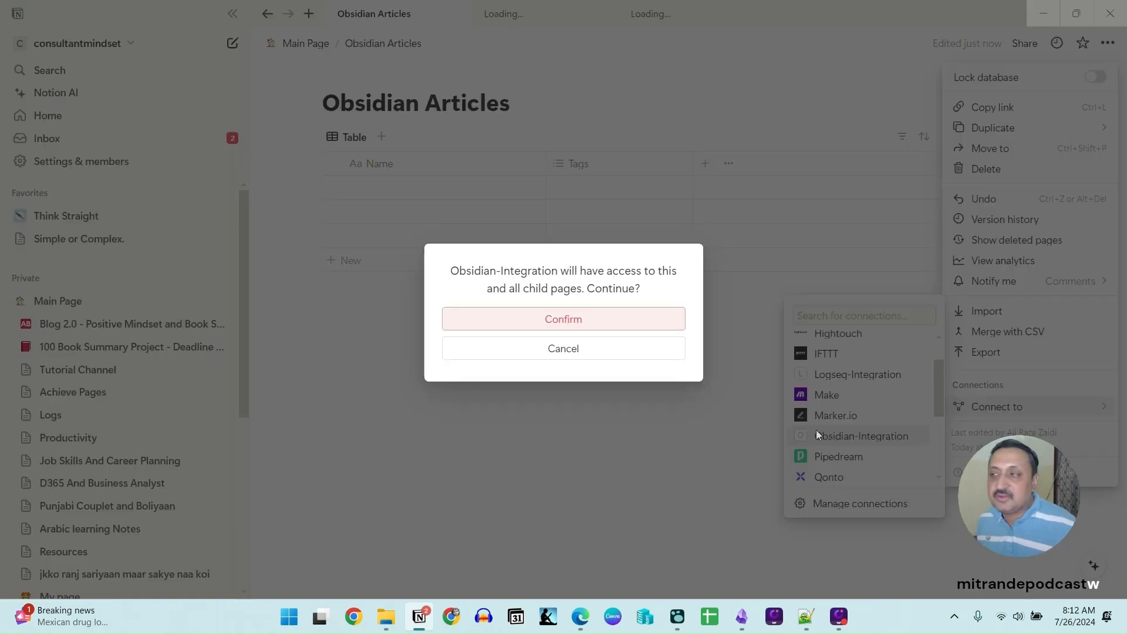
pyautogui.click(574, 319)
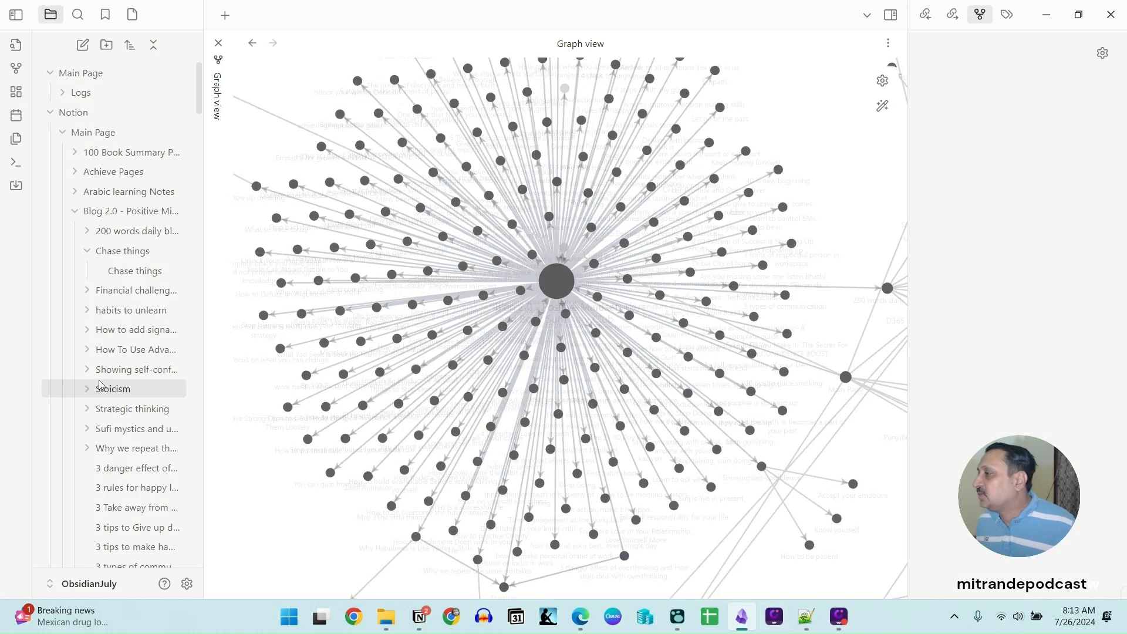
# Step: In Obsidian, search the community plugins for Notion and install Share to NotionNext
pyautogui.click(187, 584)
pyautogui.click(891, 128)
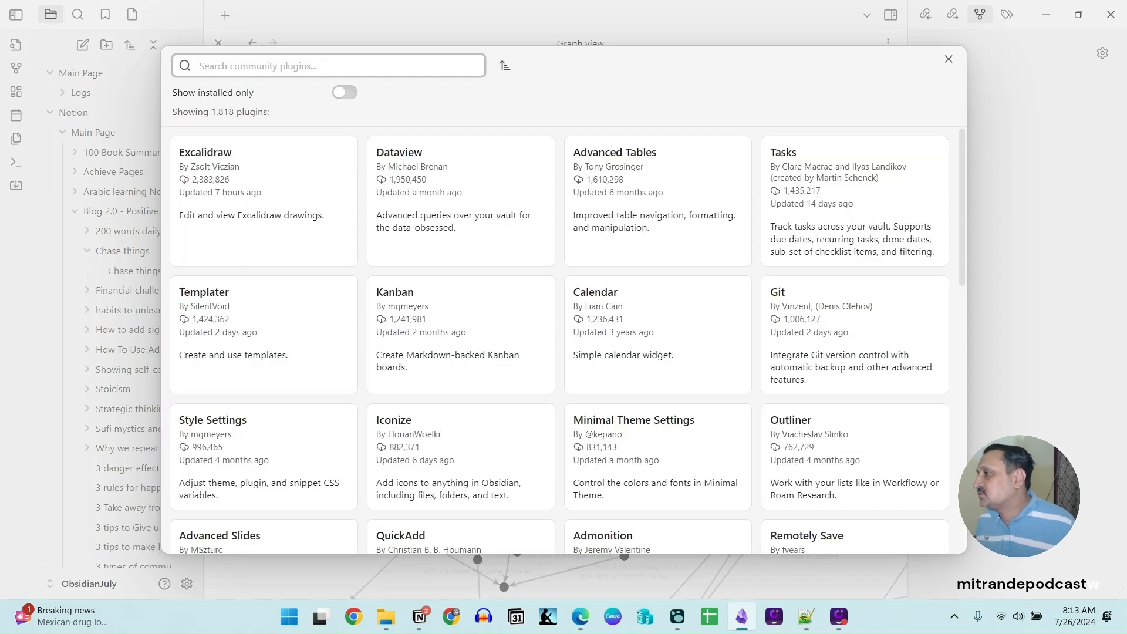
pyautogui.write('Notion')
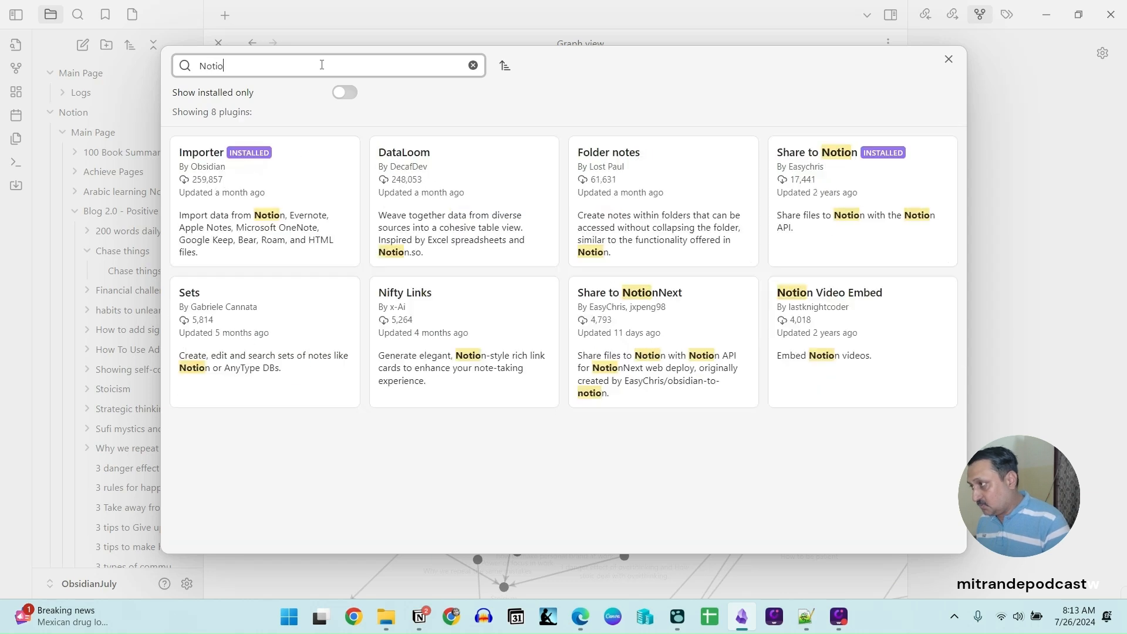
pyautogui.click(641, 299)
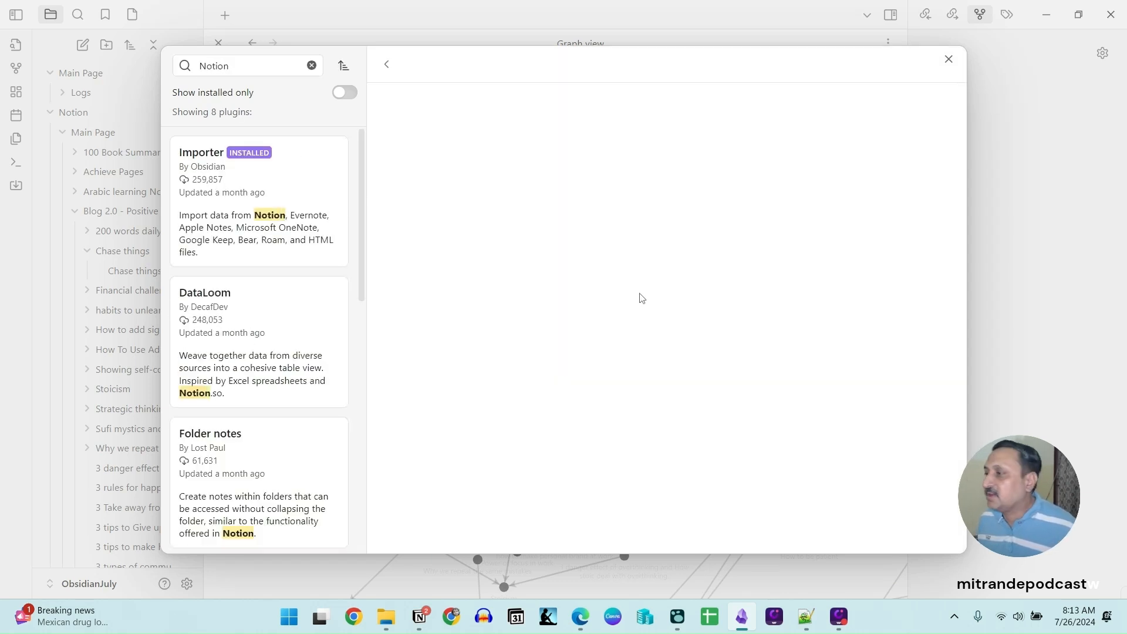
pyautogui.click(435, 276)
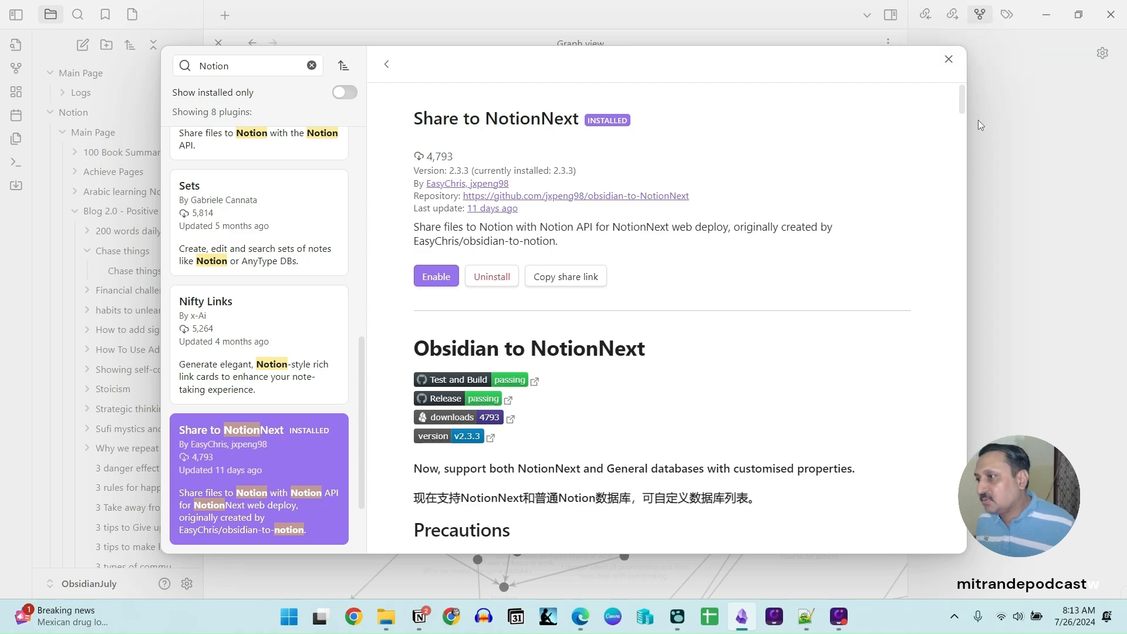
# Step: Enable the Share to NotionNext community plugin and open its settings
pyautogui.click(948, 59)
pyautogui.scroll(-2, 653, 454)
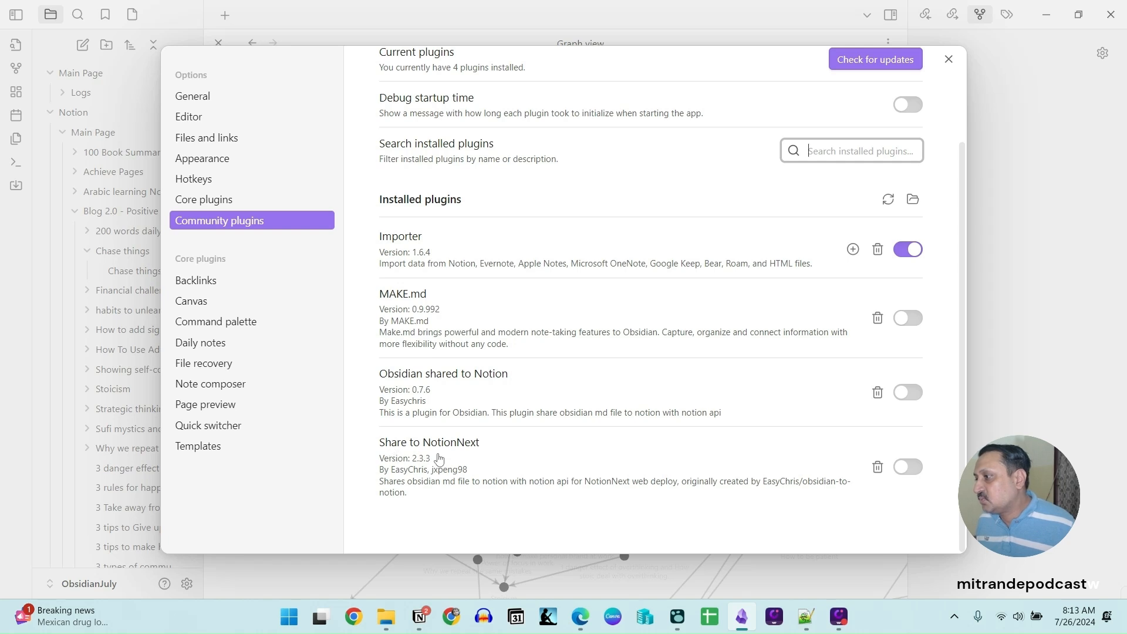
pyautogui.click(910, 466)
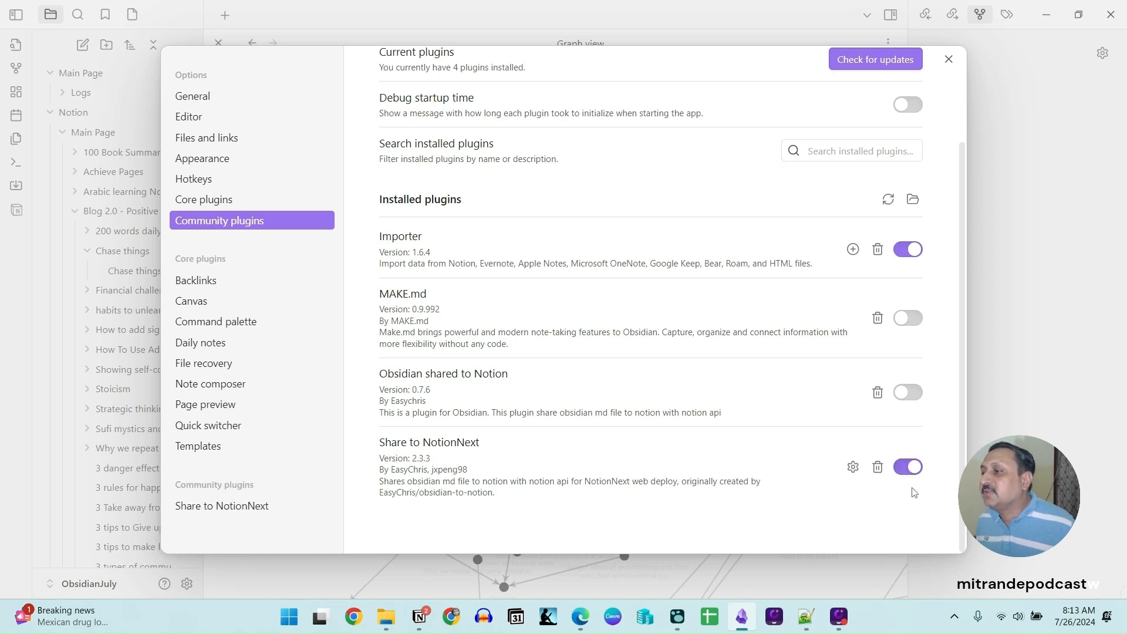
pyautogui.click(852, 466)
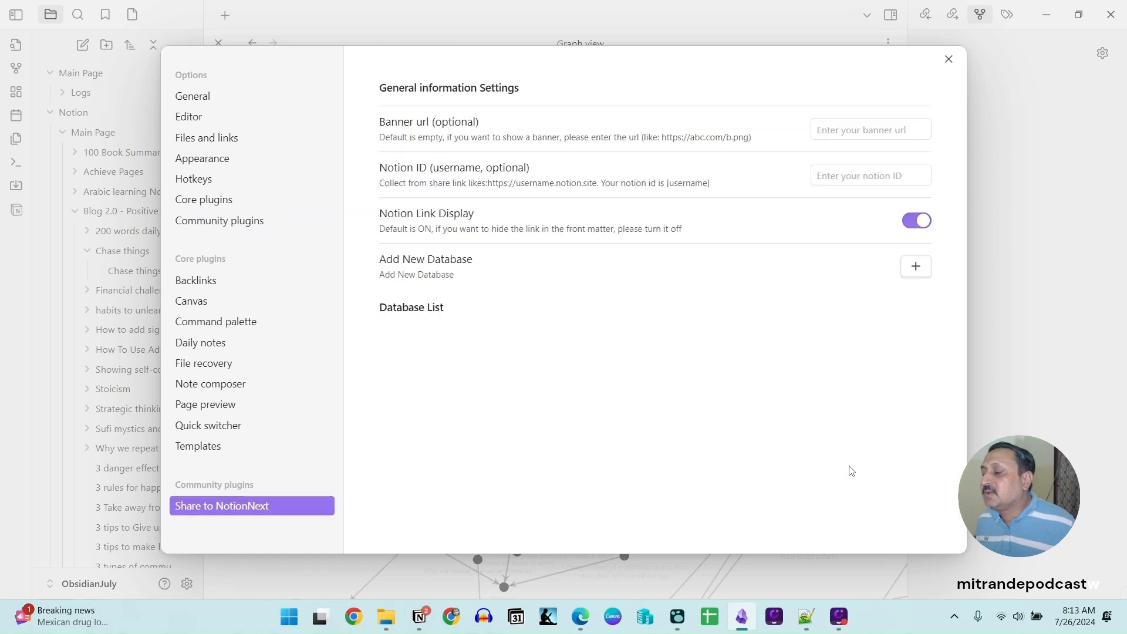
# Step: Start adding a new database in the General format and turn off Notion Tags Sync
pyautogui.click(916, 266)
pyautogui.click(717, 296)
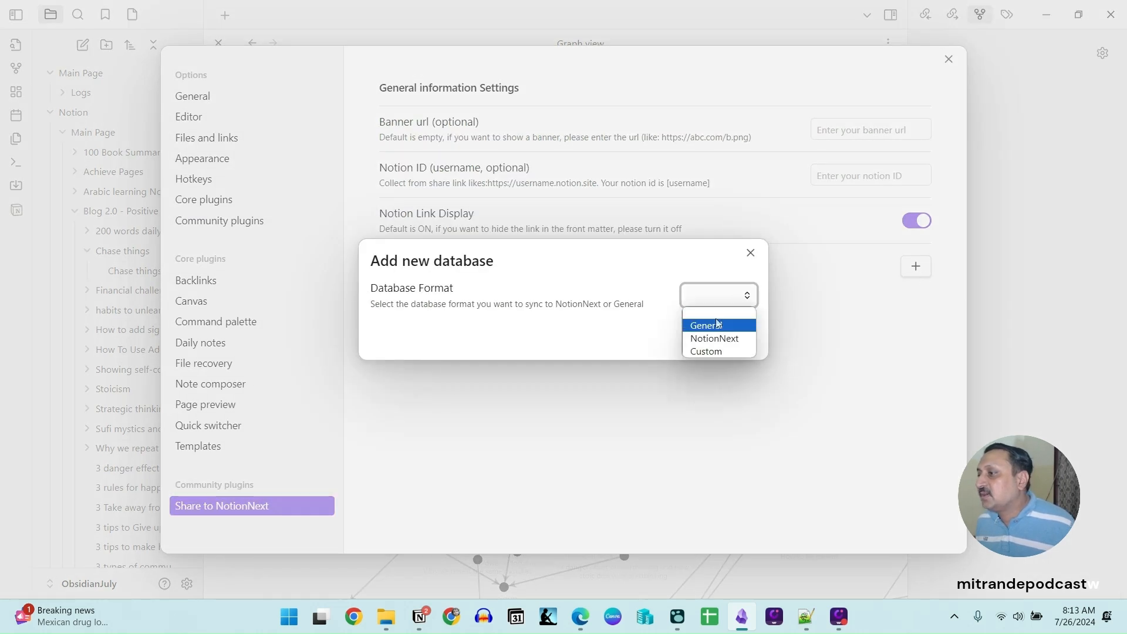
pyautogui.click(718, 325)
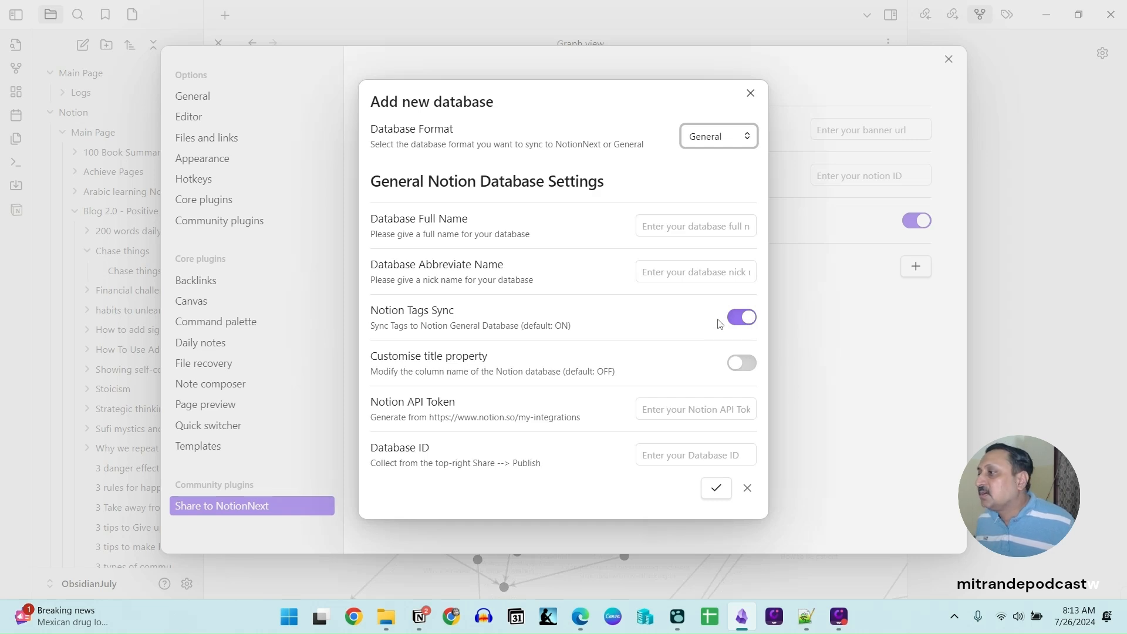
pyautogui.click(735, 322)
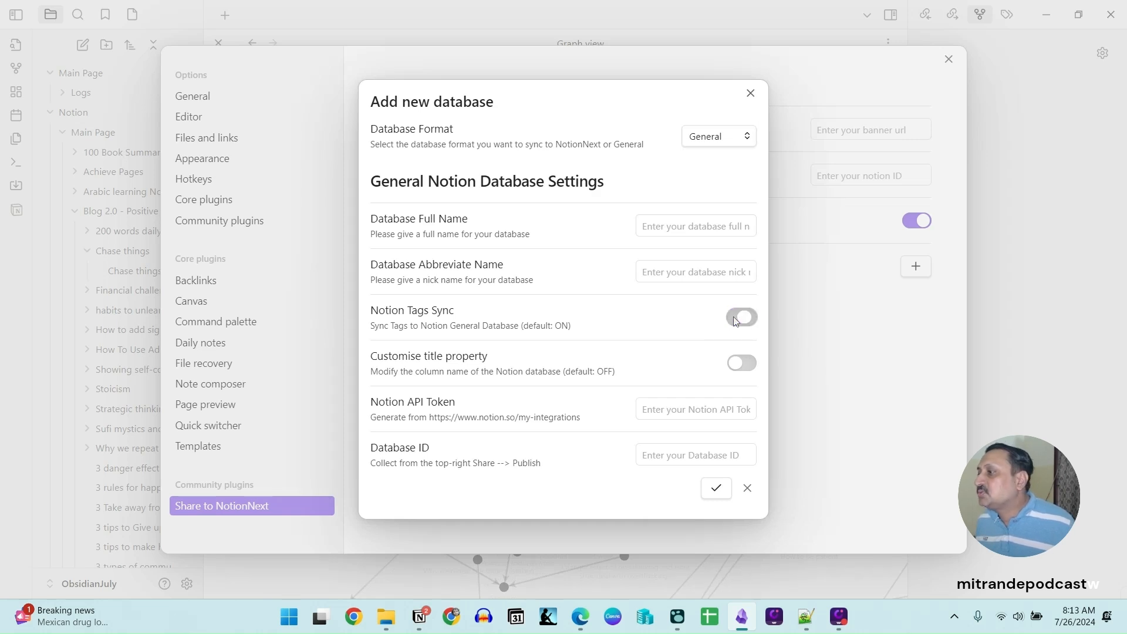
# Step: Copy the integration secret and the database ID from Notepad++ into the Notion API Token and Database ID fields in Obsidian
pyautogui.click(698, 416)
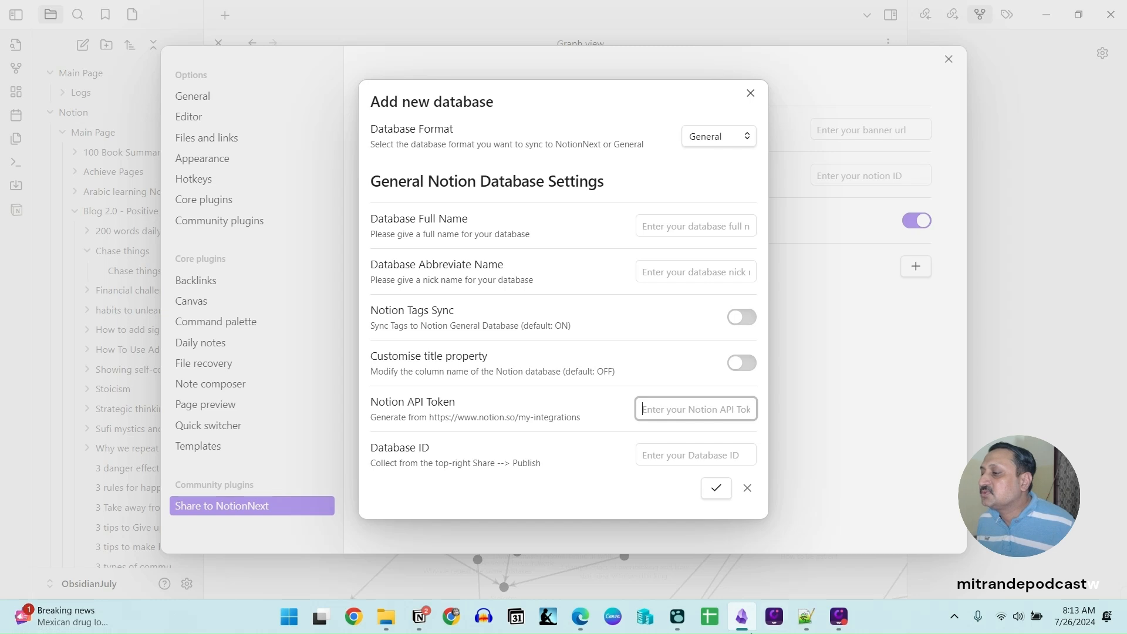
pyautogui.click(806, 617)
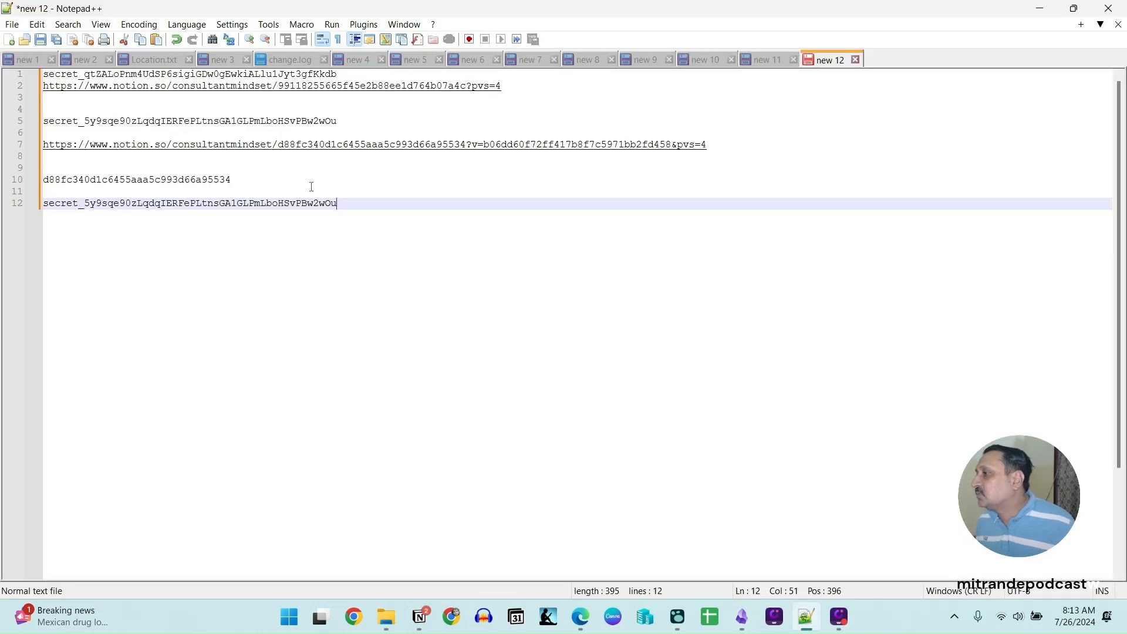
pyautogui.moveTo(346, 206); pyautogui.dragTo(31, 208)
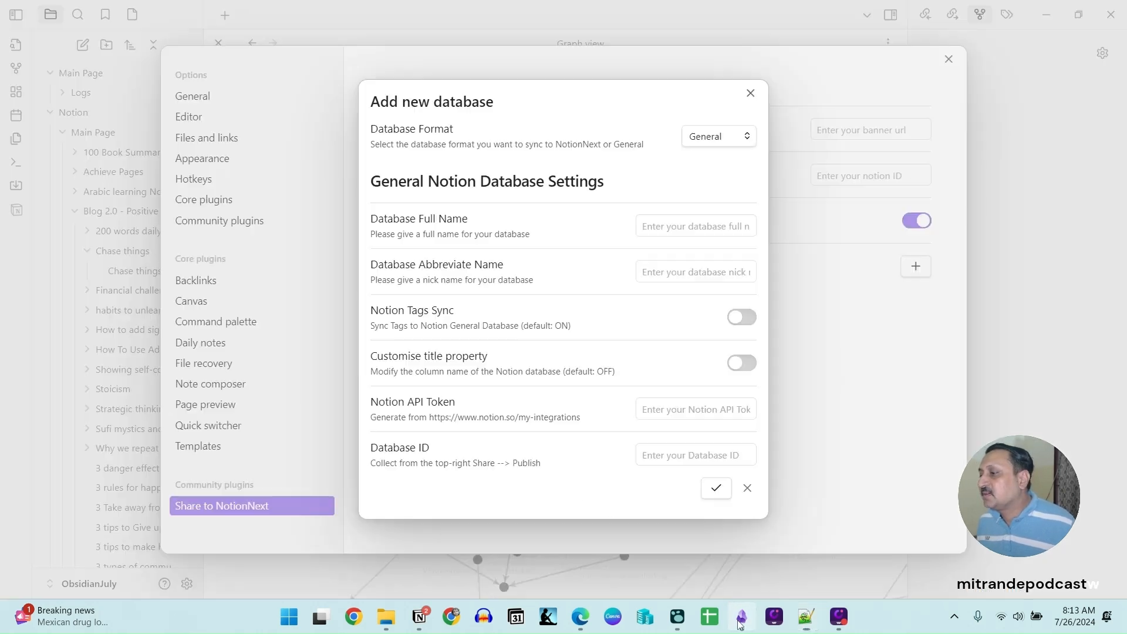
pyautogui.moveTo(241, 180); pyautogui.dragTo(40, 182)
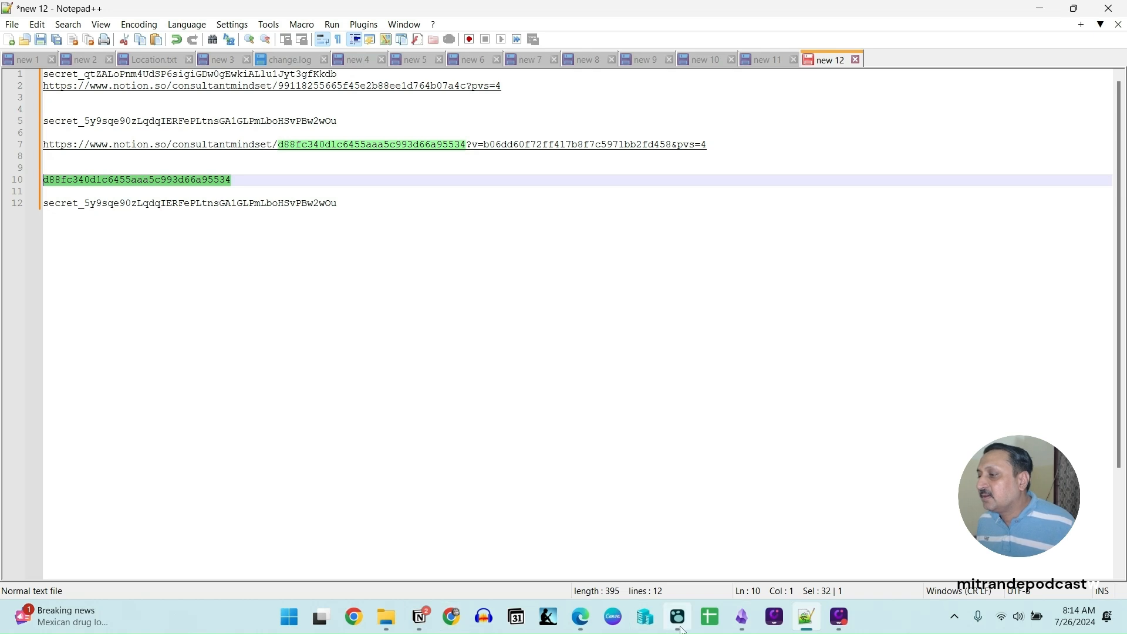
pyautogui.click(743, 616)
pyautogui.click(688, 447)
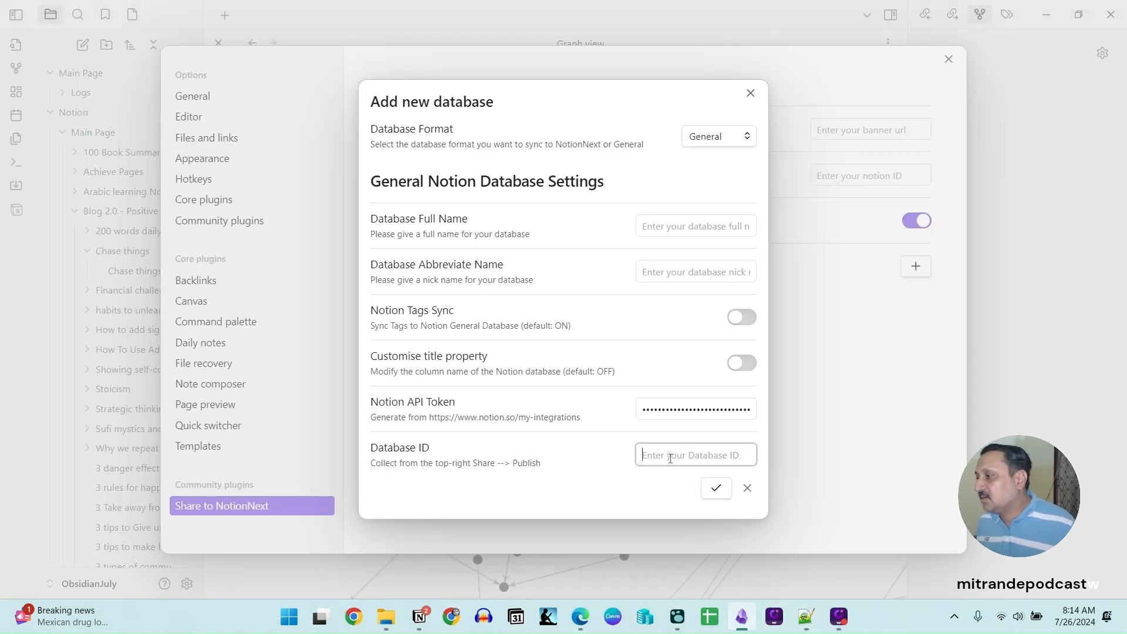
pyautogui.hotkey('ctrl', 'v')
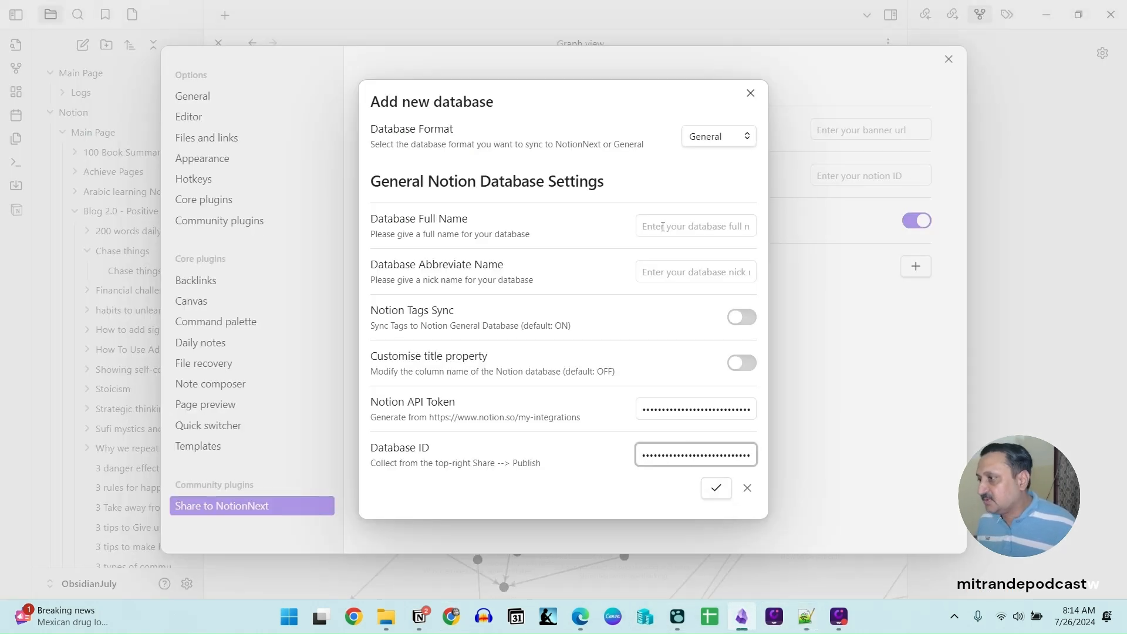
# Step: Set the database full name to Obsidian Articles and the abbreviated name to Artciles, and save the database entry
pyautogui.click(682, 229)
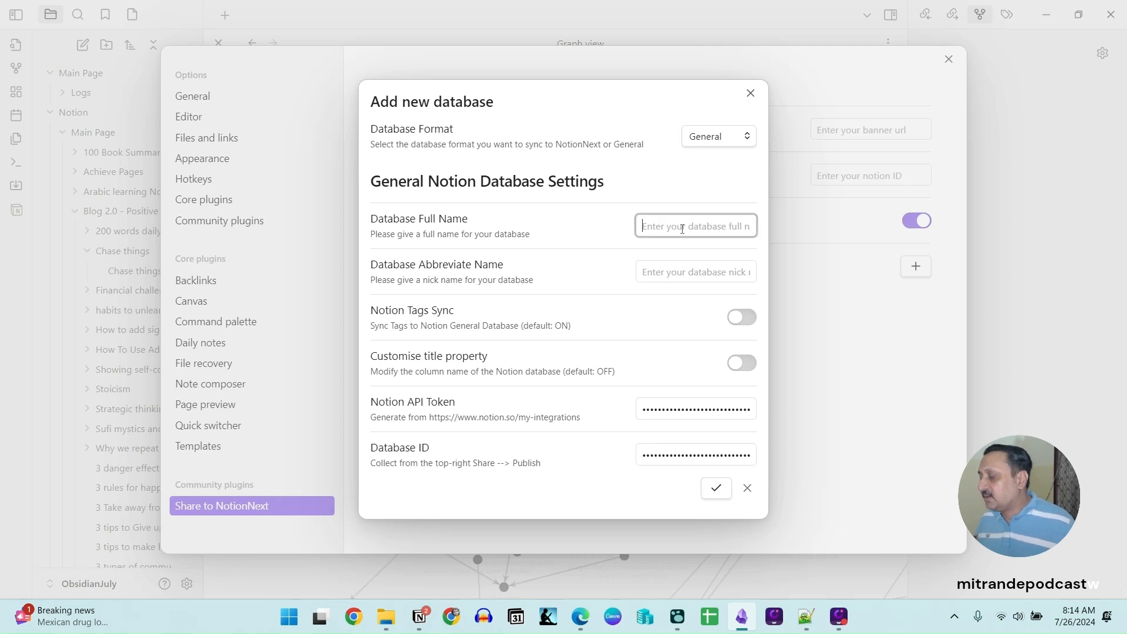
pyautogui.write('Obsidian Articles')
pyautogui.press('Tab')
pyautogui.write('Artciles')
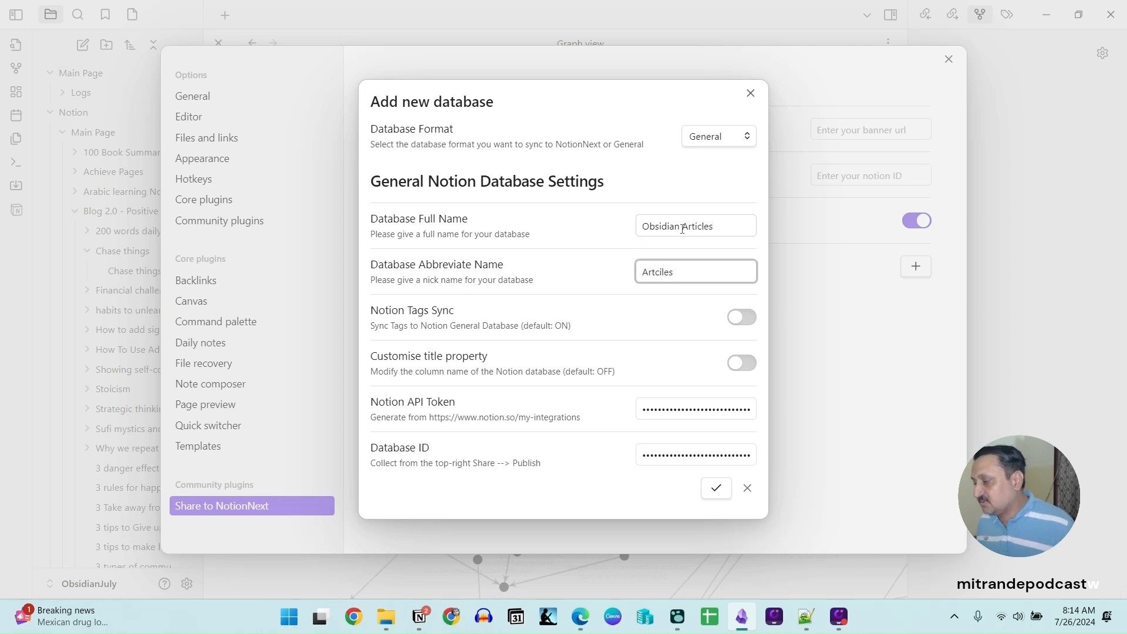
pyautogui.click(721, 495)
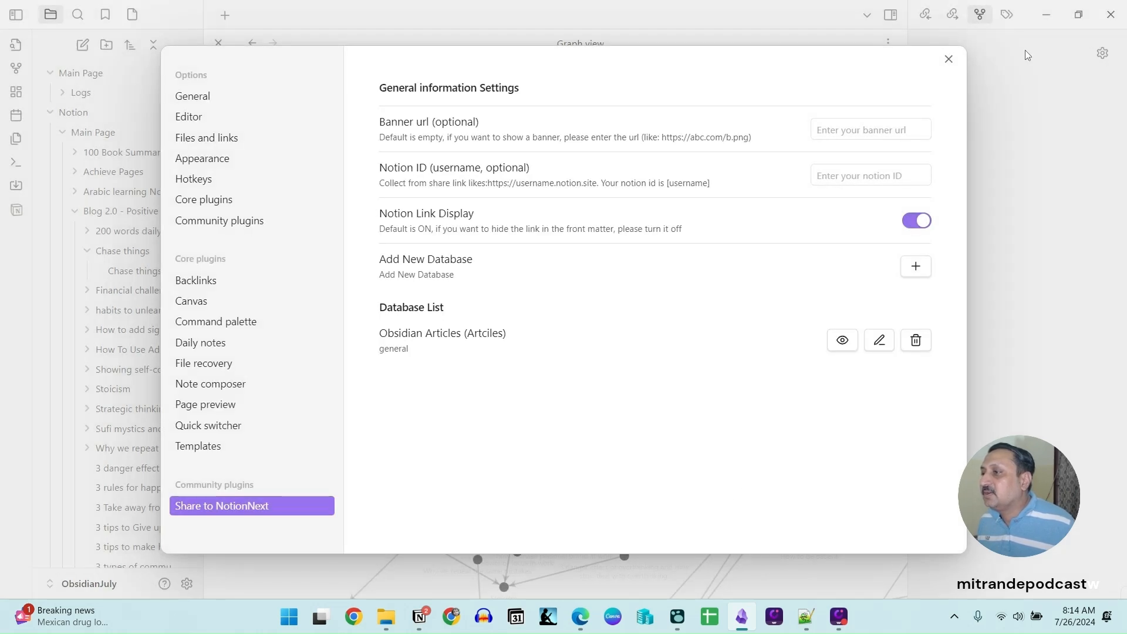
# Step: Open the note "3 Take away from Status with why" and share it to the Obsidian Articles database
pyautogui.click(949, 59)
pyautogui.click(141, 387)
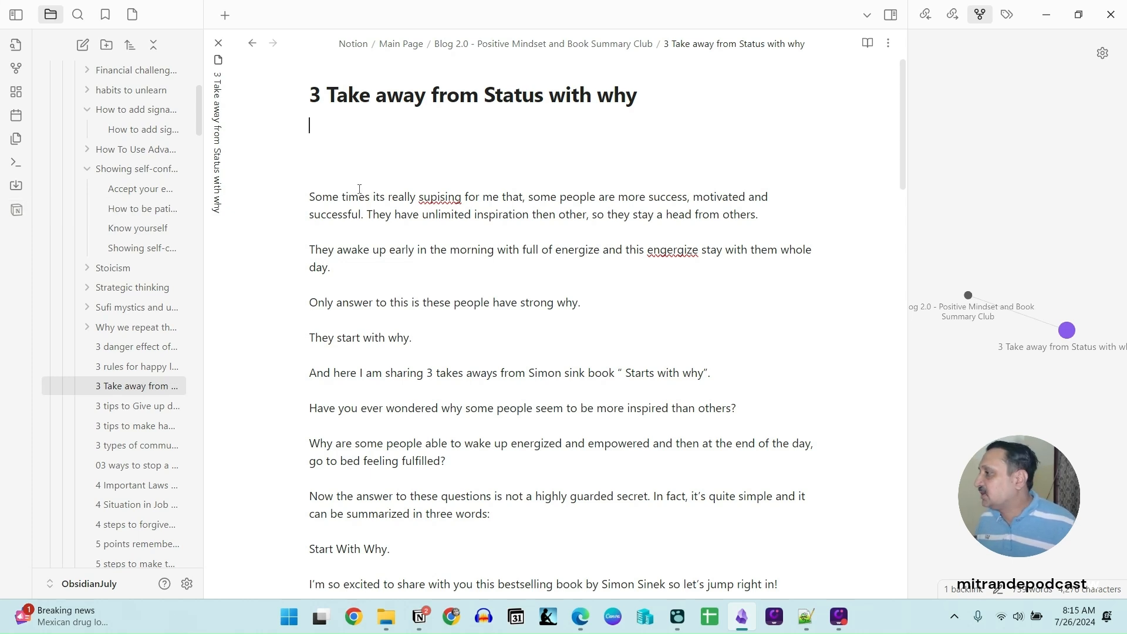
pyautogui.click(20, 215)
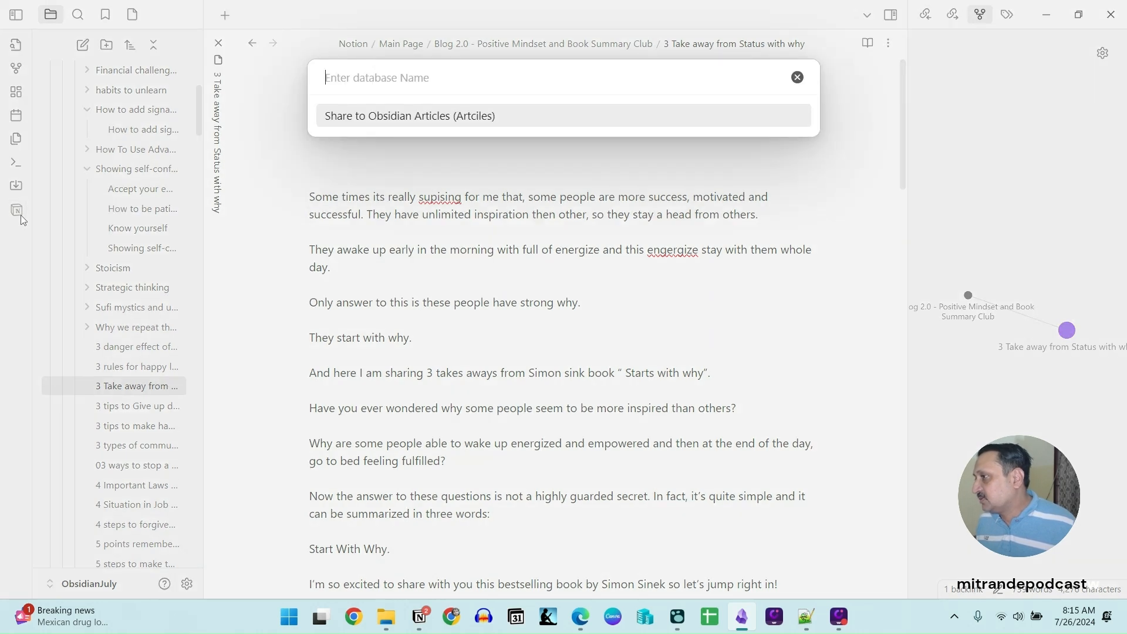
pyautogui.click(378, 121)
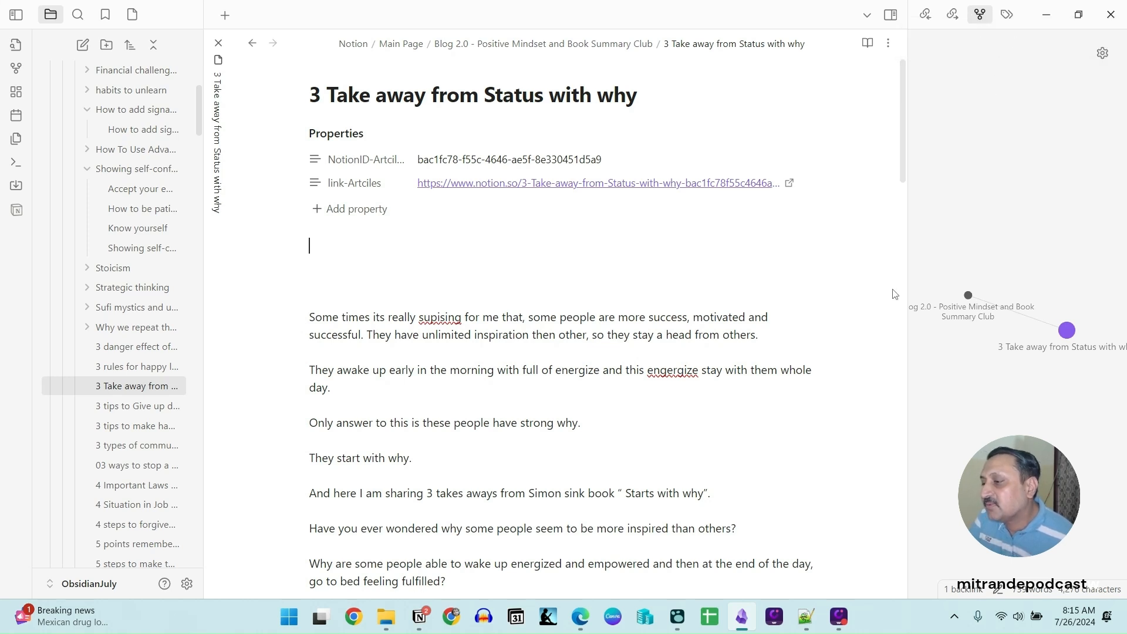
# Step: Switch to Notion, open the page "3 Take away from Status with why" in Obsidian Articles and examine its content to the end
pyautogui.click(429, 619)
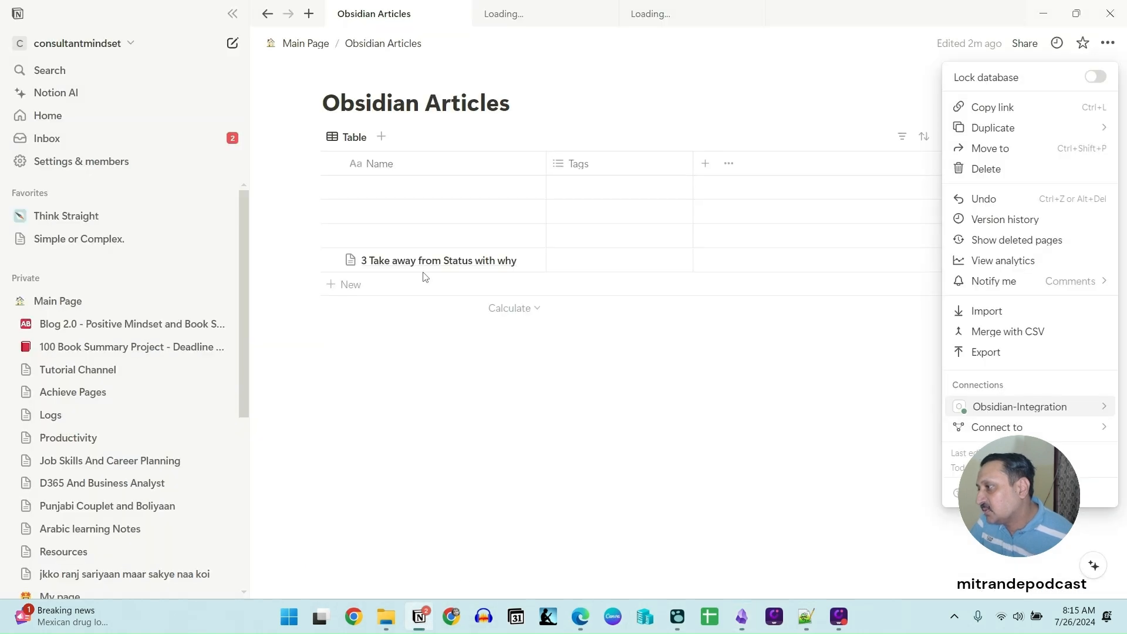
pyautogui.click(415, 266)
pyautogui.click(416, 266)
pyautogui.click(447, 362)
pyautogui.click(526, 261)
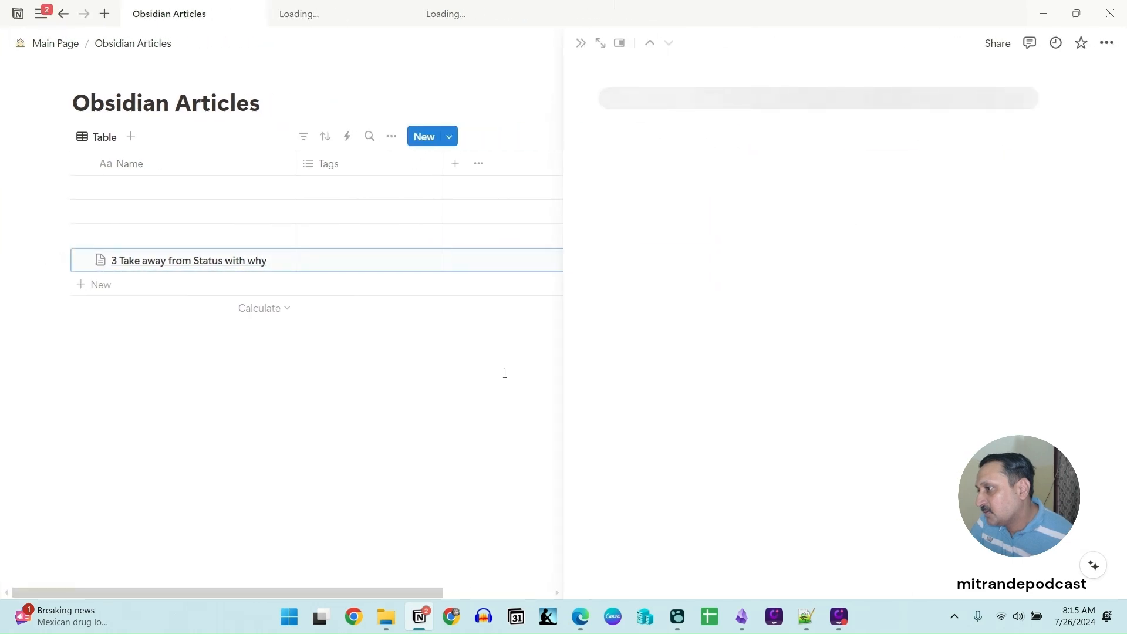
pyautogui.scroll(-5, 745, 374)
pyautogui.scroll(-12, 745, 375)
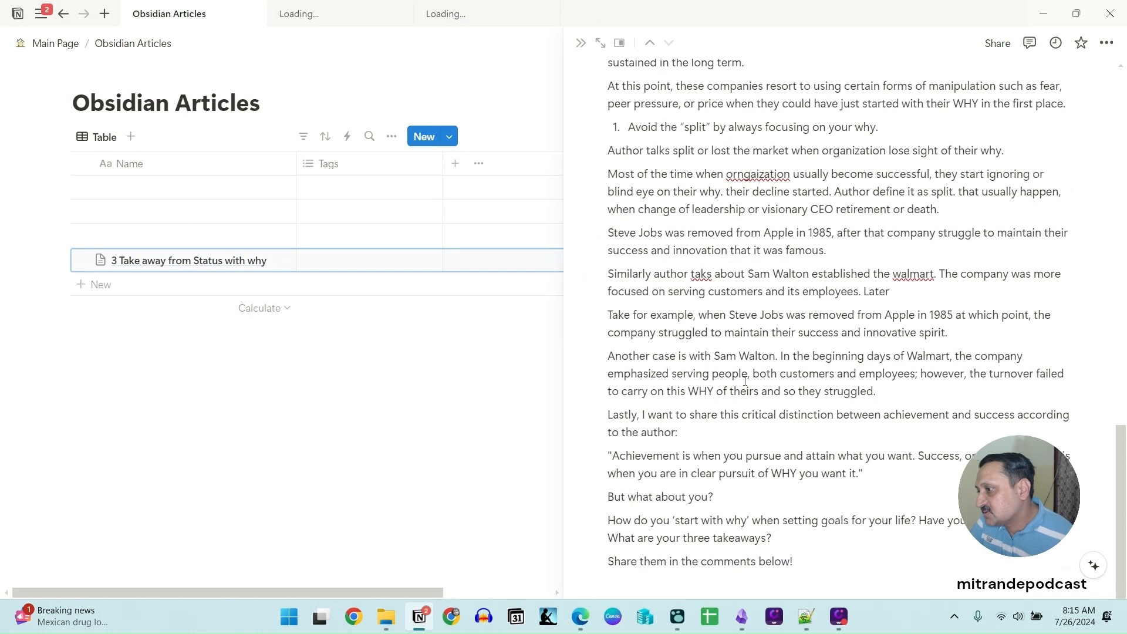